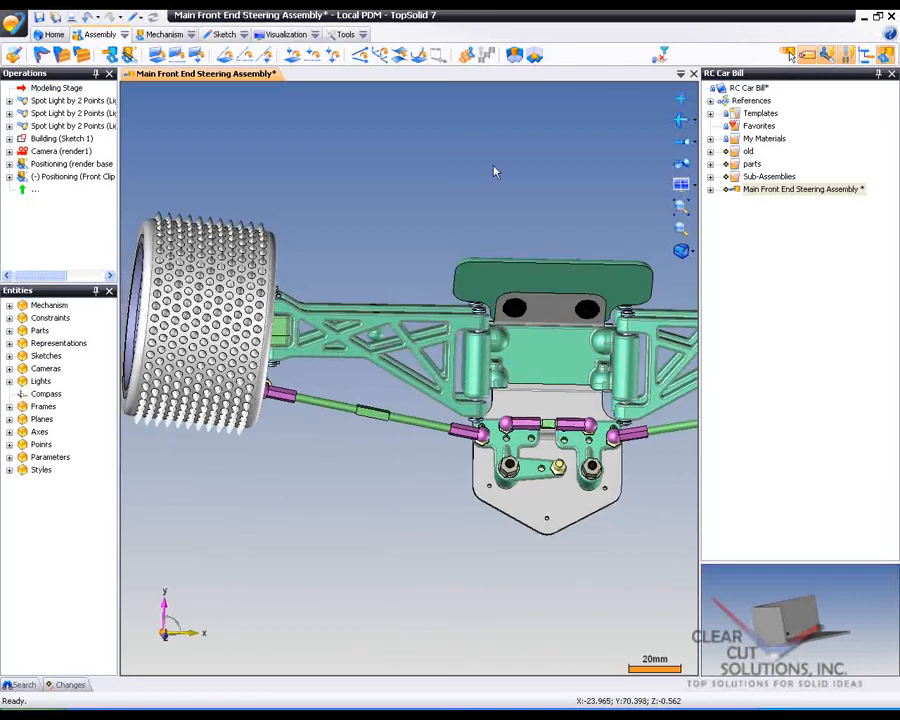
# - Display the steering assembly in Realistic Render Mode with Effects
pyautogui.click(682, 250)
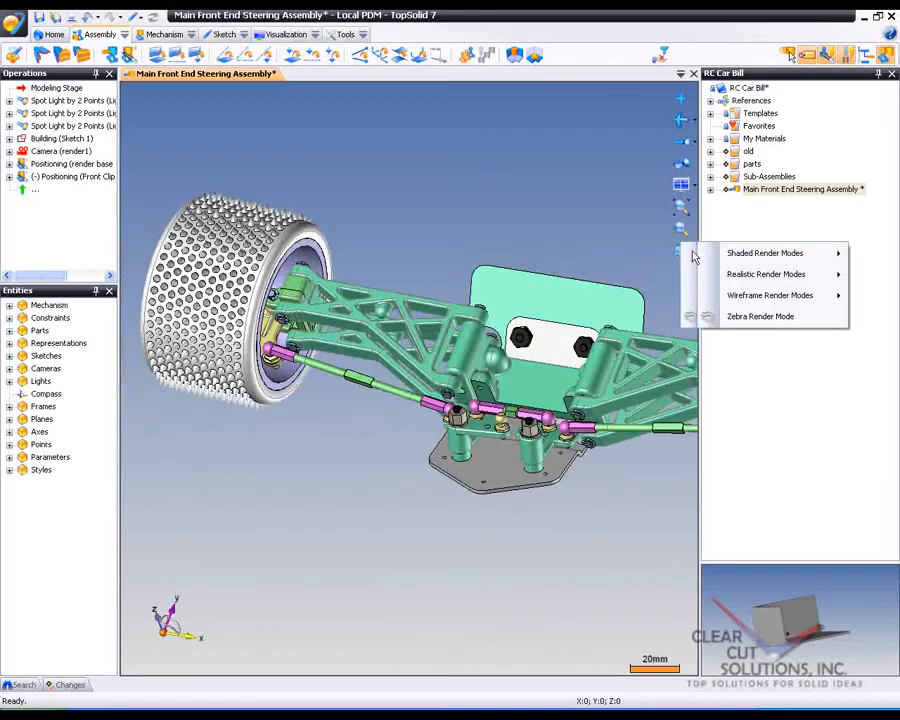
pyautogui.moveTo(743, 276)
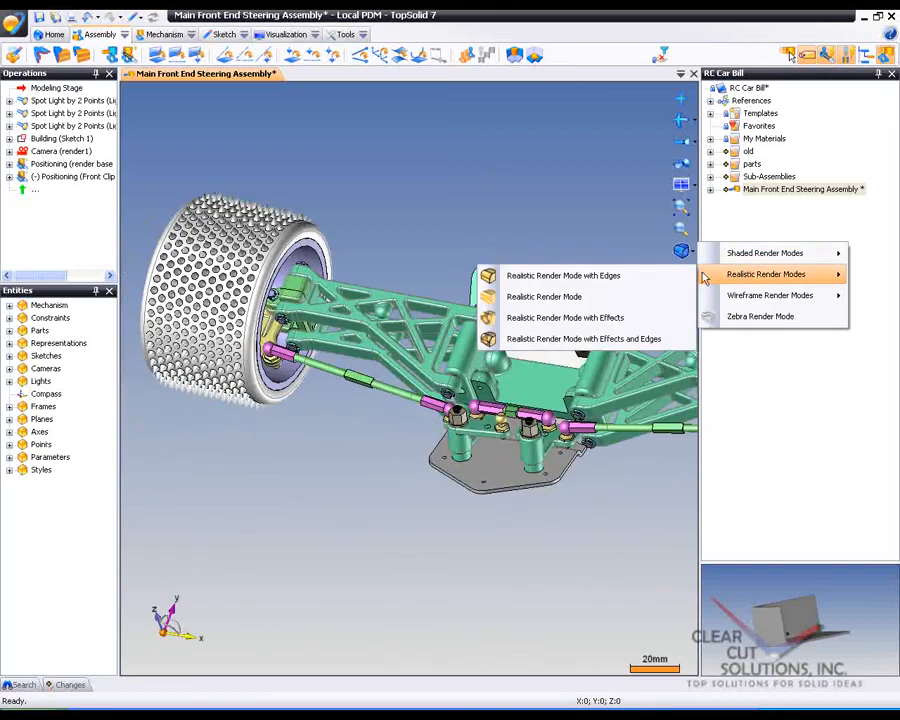
pyautogui.click(590, 319)
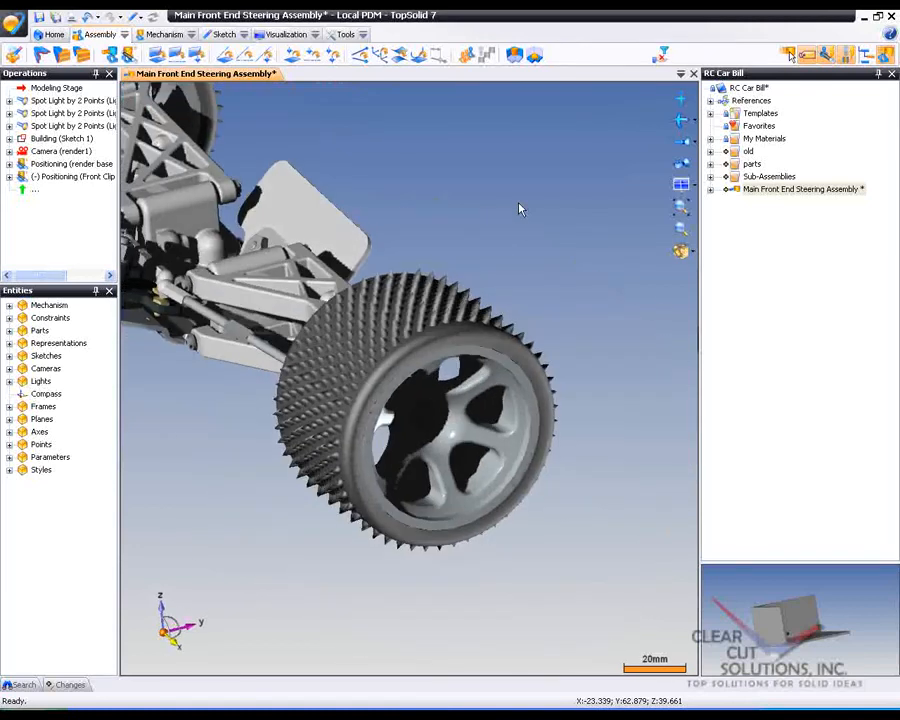
# - Search all projects for documents of the Environment type only, keeping the search area pinned open
pyautogui.click(20, 685)
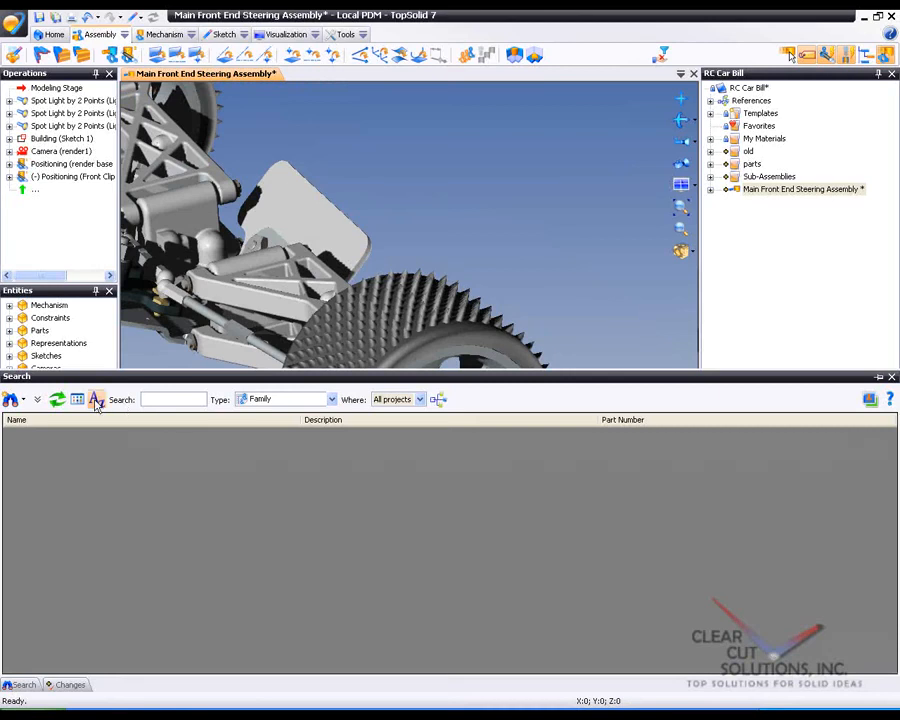
pyautogui.click(878, 379)
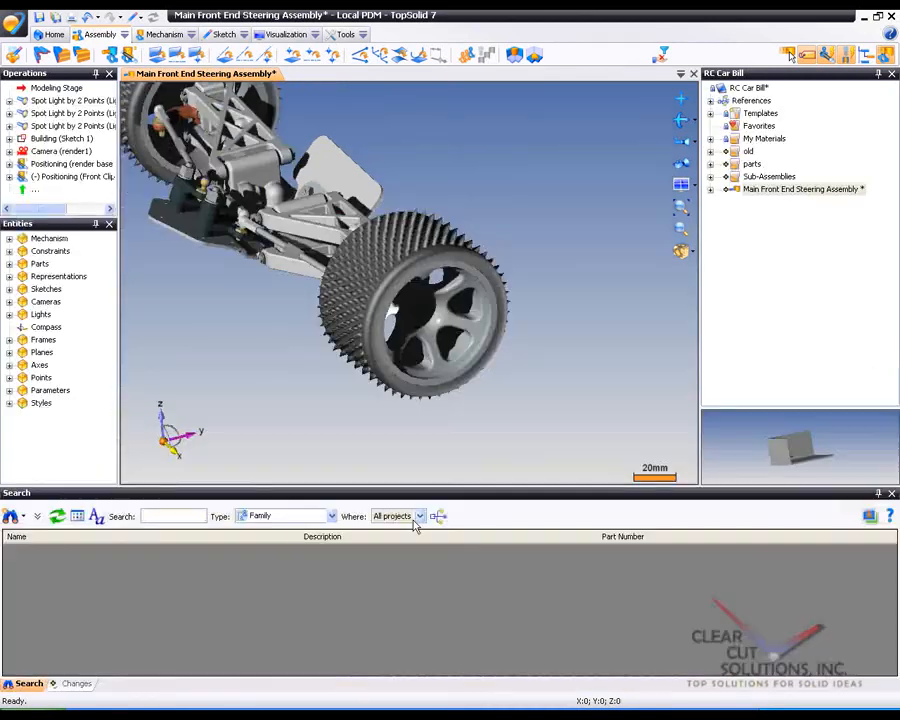
pyautogui.click(258, 517)
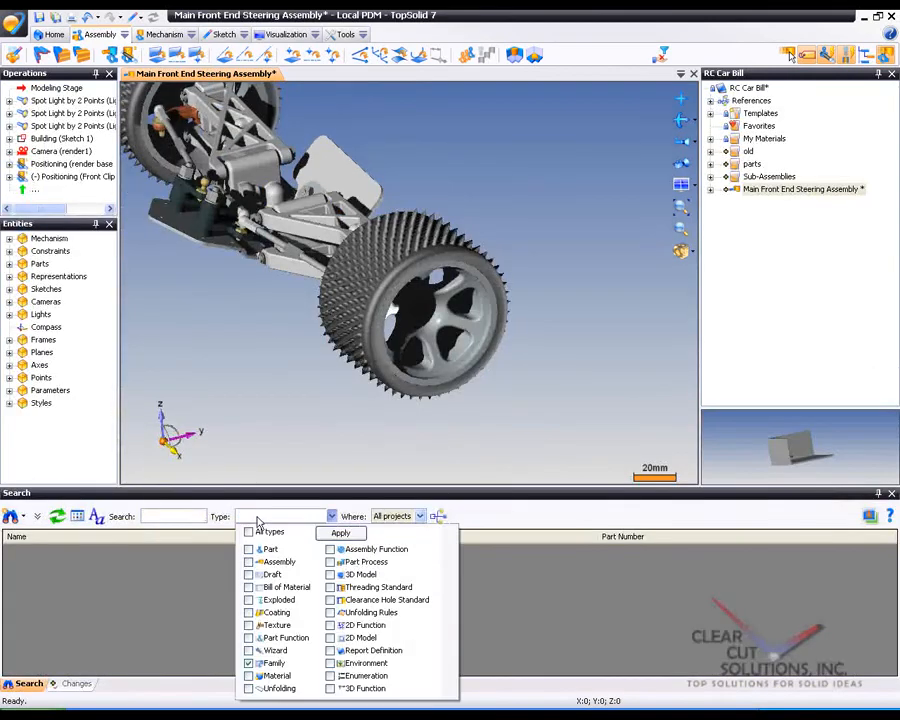
pyautogui.click(331, 663)
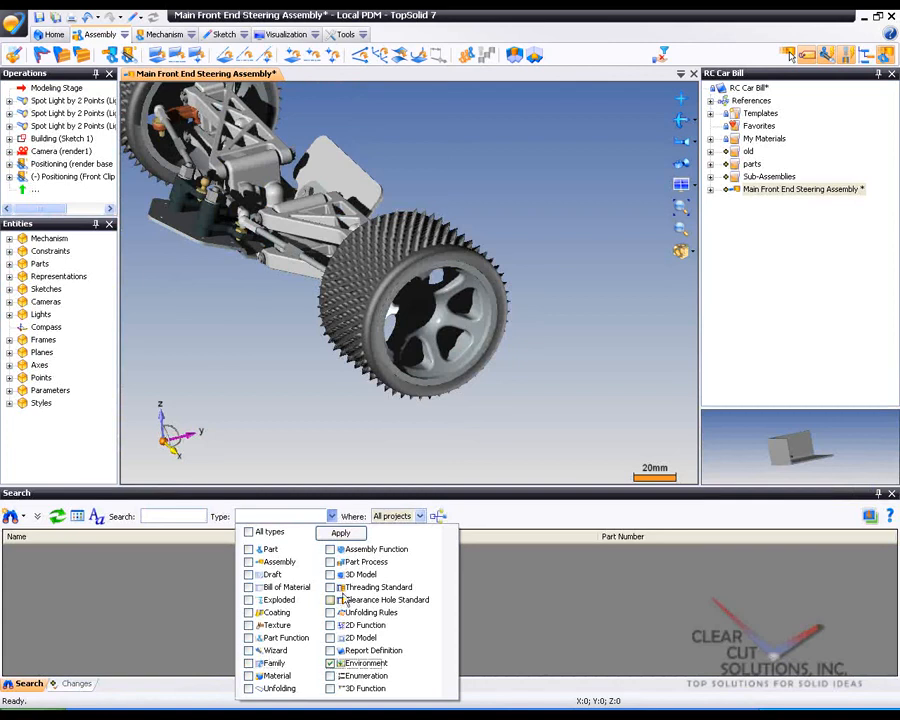
pyautogui.click(340, 533)
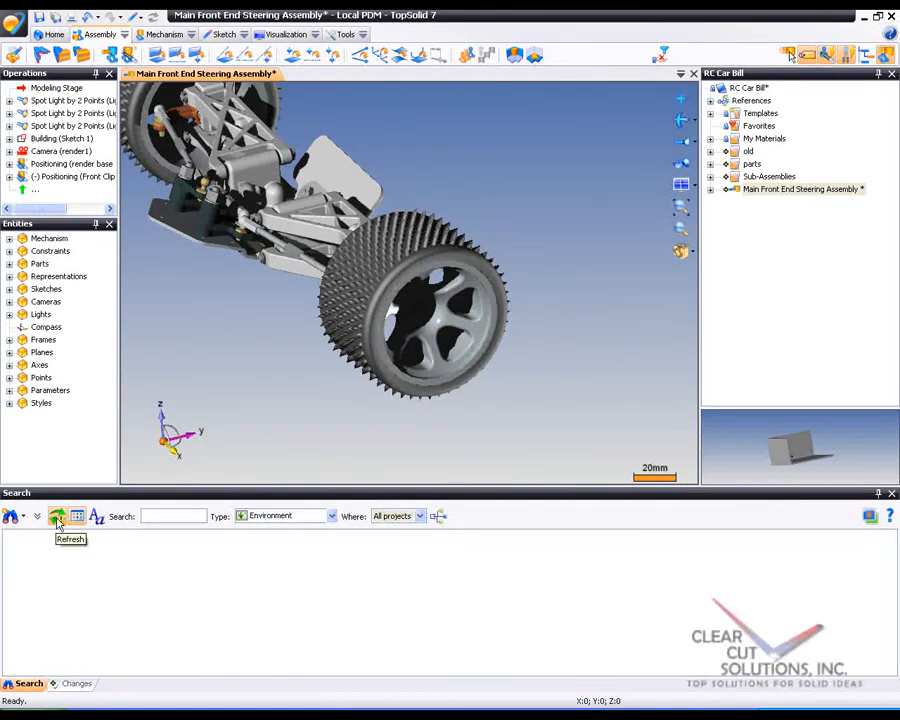
pyautogui.click(57, 517)
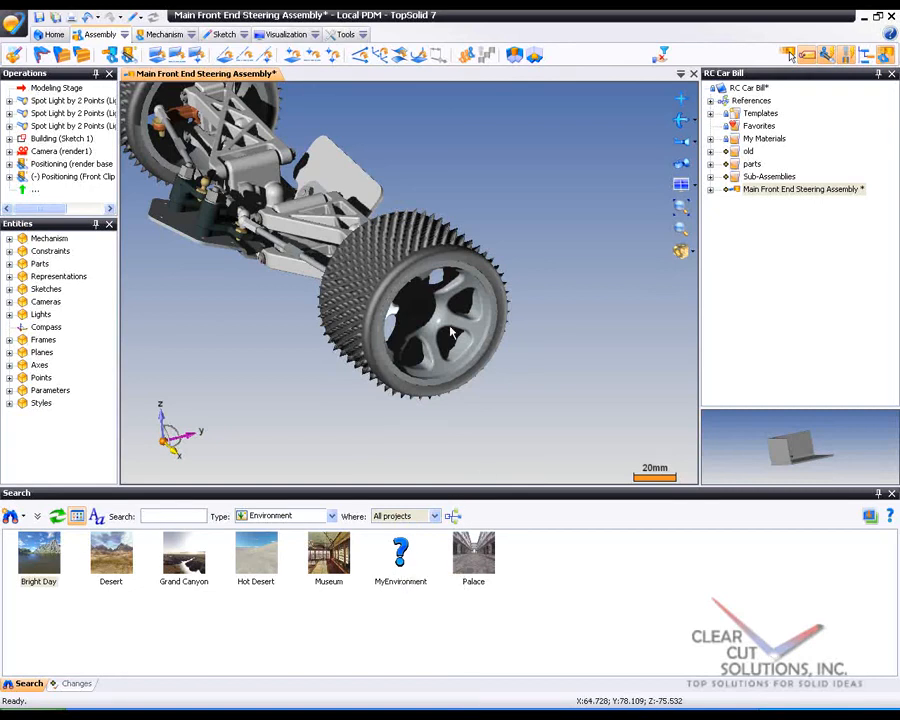
# - Apply the Museum environment to the assembly and examine its reflections on the wheel rim and steering parts
pyautogui.scroll(1, 465, 326)
pyautogui.scroll(2, 463, 327)
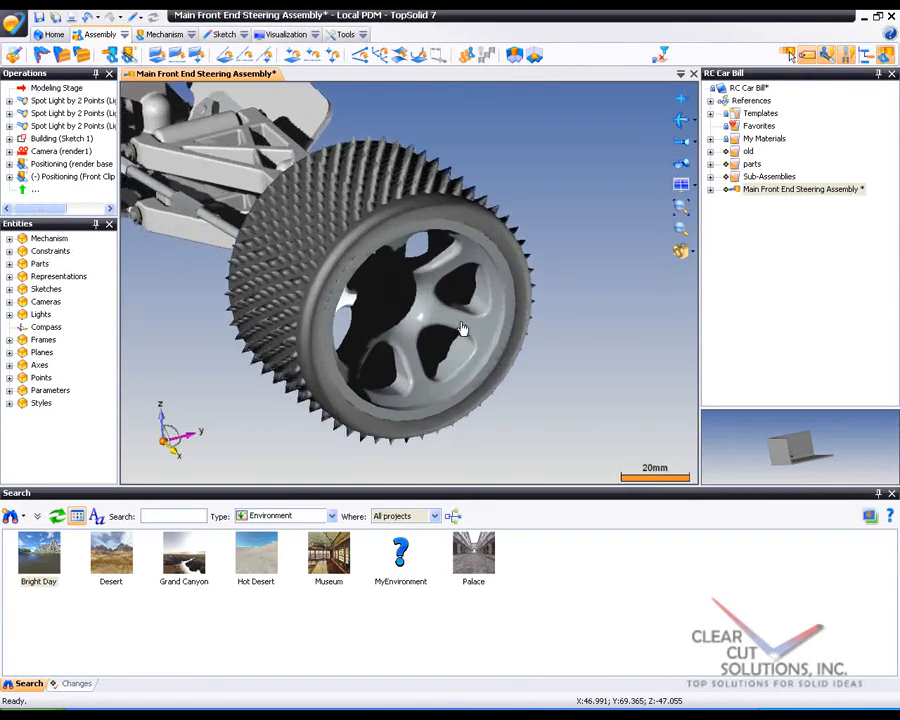
pyautogui.click(330, 558)
pyautogui.moveTo(616, 413); pyautogui.dragTo(616, 413)
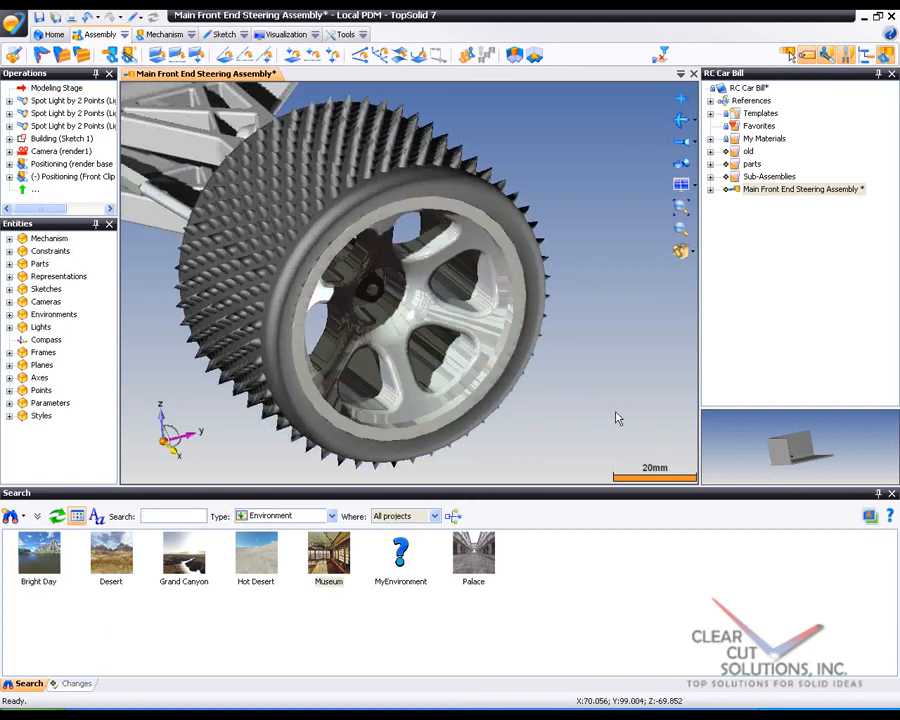
pyautogui.scroll(2, 441, 315)
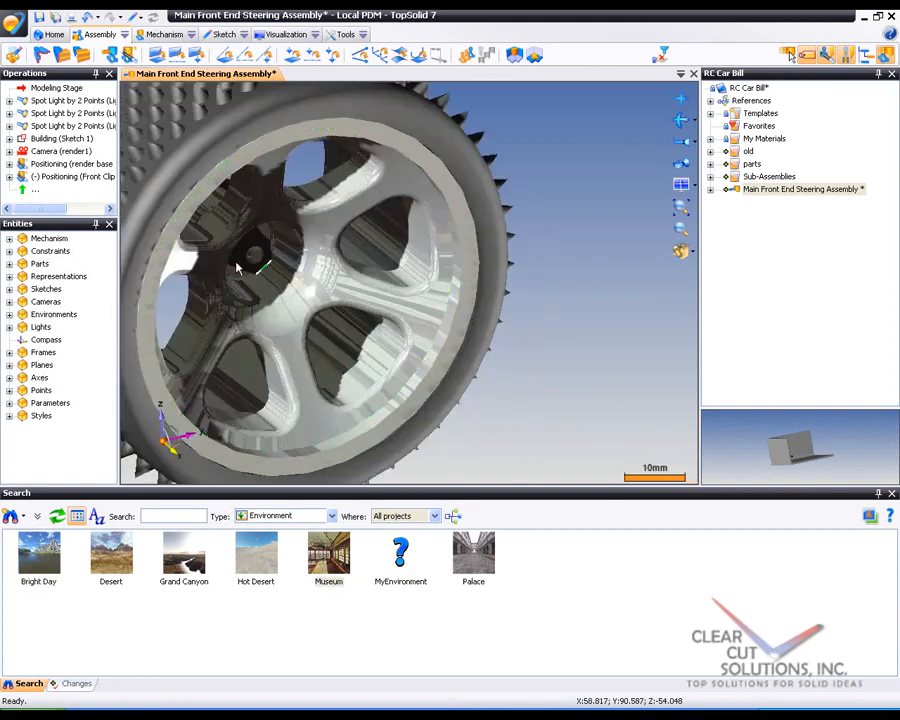
pyautogui.scroll(2, 235, 268)
pyautogui.scroll(2, 235, 268)
pyautogui.moveTo(456, 326)
pyautogui.mouseDown(button='middle')
pyautogui.moveTo(440, 332)
pyautogui.moveTo(428, 303)
pyautogui.moveTo(460, 294)
pyautogui.moveTo(446, 309)
pyautogui.moveTo(466, 315)
pyautogui.moveTo(458, 323)
pyautogui.moveTo(438, 327)
pyautogui.moveTo(426, 311)
pyautogui.moveTo(457, 311)
pyautogui.mouseUp(button='middle')
pyautogui.scroll(-3, 457, 311)
pyautogui.scroll(-4, 456, 315)
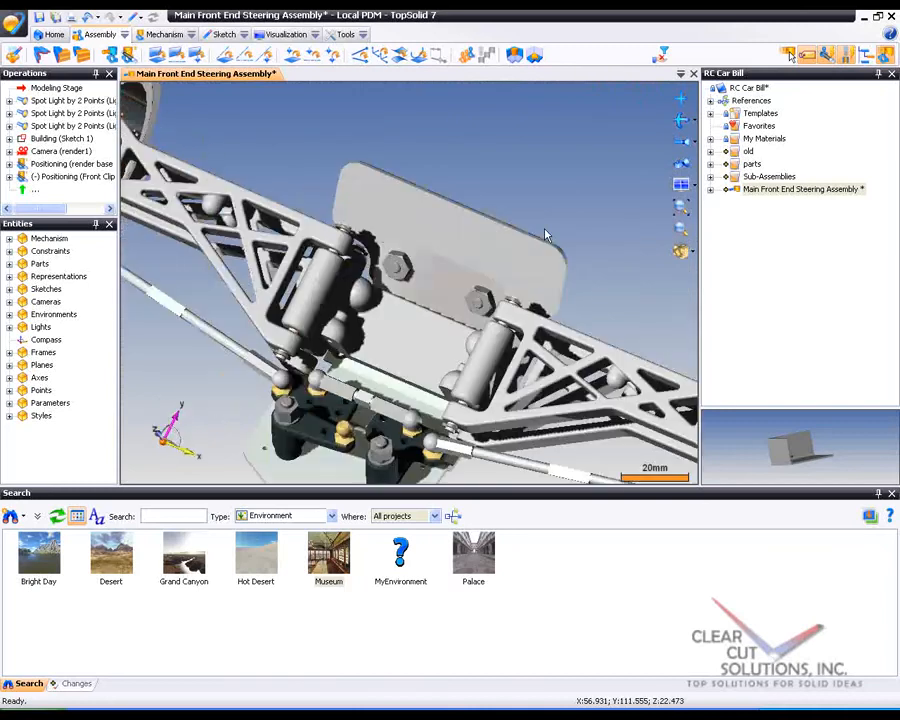
# - Undo the Museum environment and bring the whole front end assembly back into view
pyautogui.hotkey('ctrl', 'z')
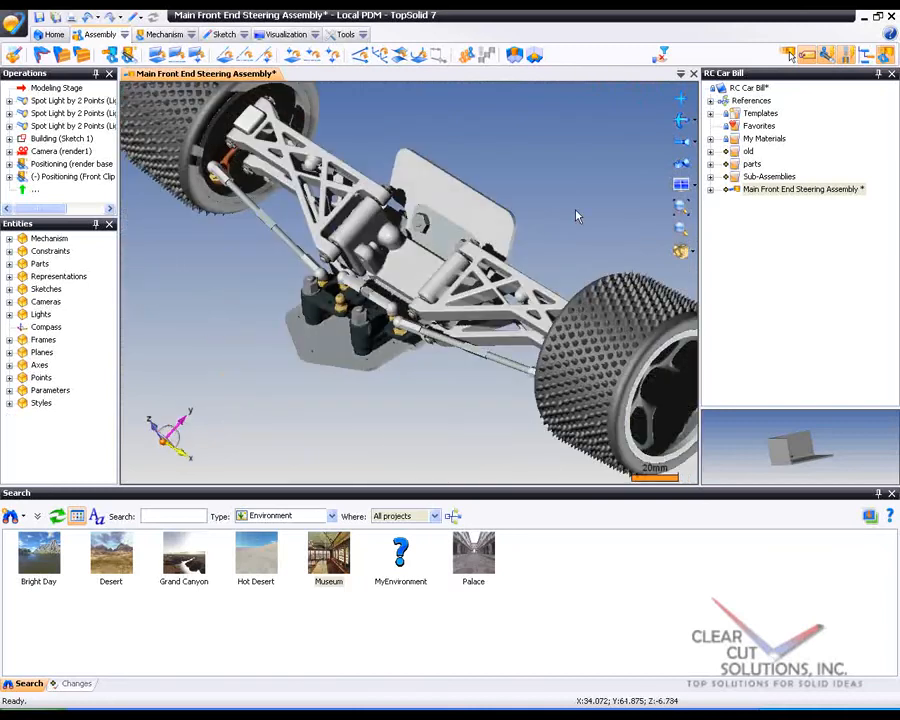
pyautogui.scroll(-2, 164, 298)
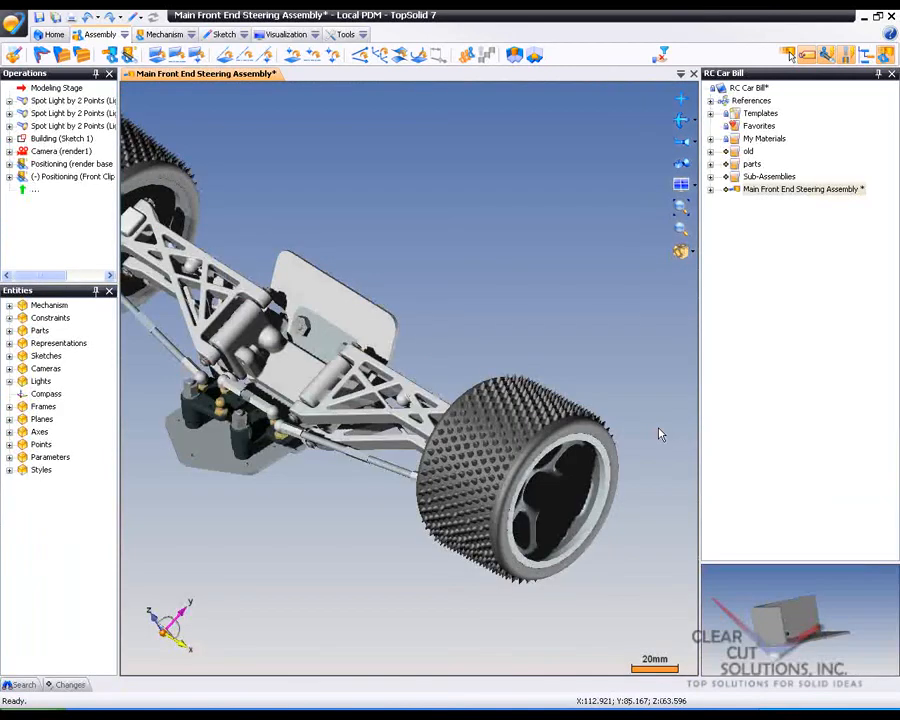
pyautogui.moveTo(660, 434); pyautogui.dragTo(462, 307, button='middle')
pyautogui.middleClick(462, 305)
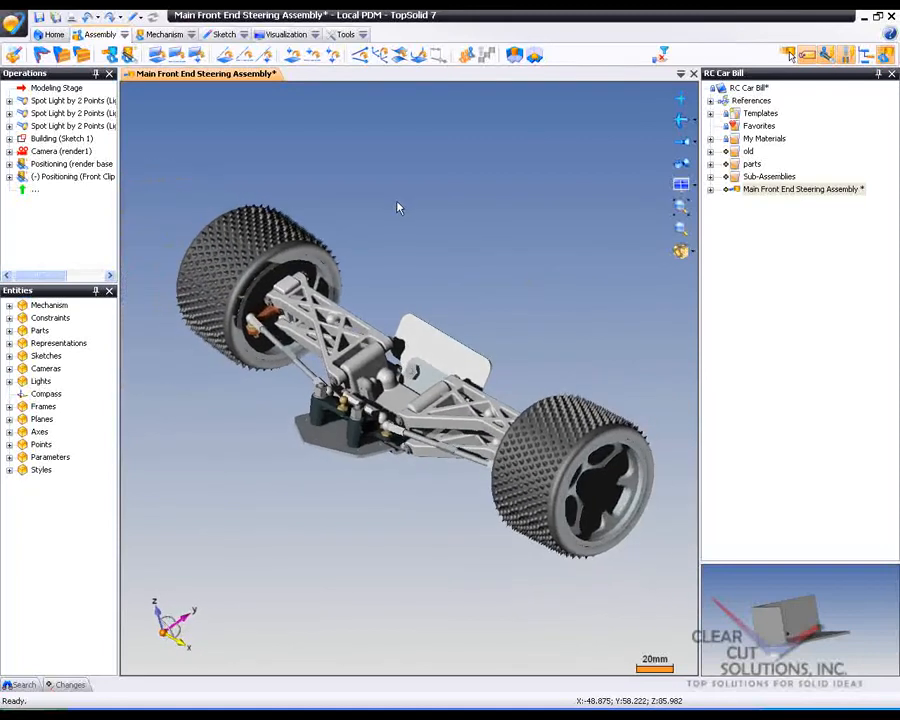
# - Start an image rendering of View 1 and enlarge the render frame to enclose more of the assembly
pyautogui.click(288, 34)
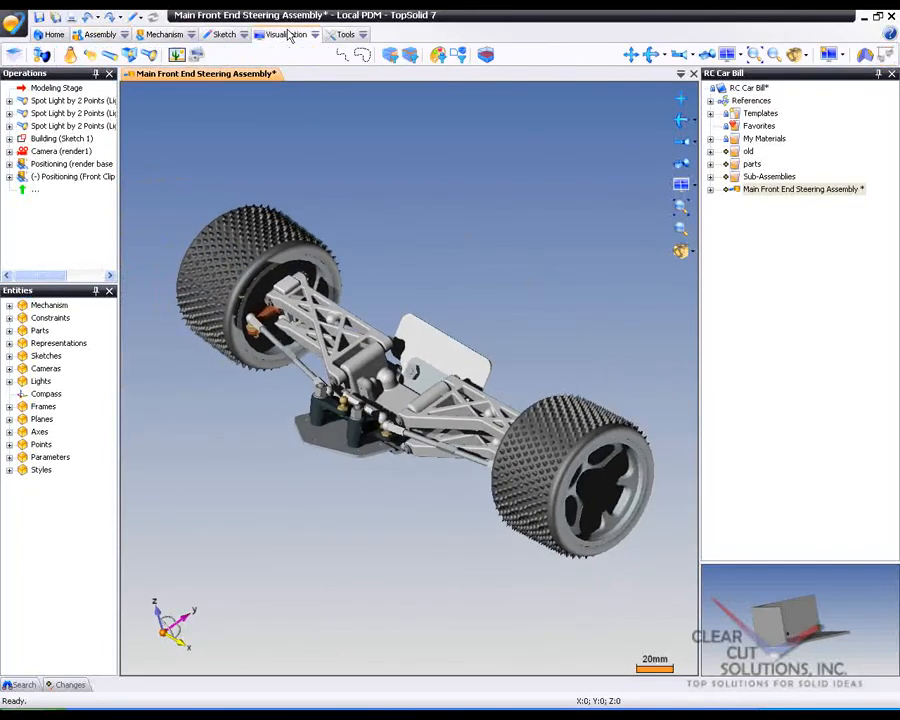
pyautogui.click(198, 56)
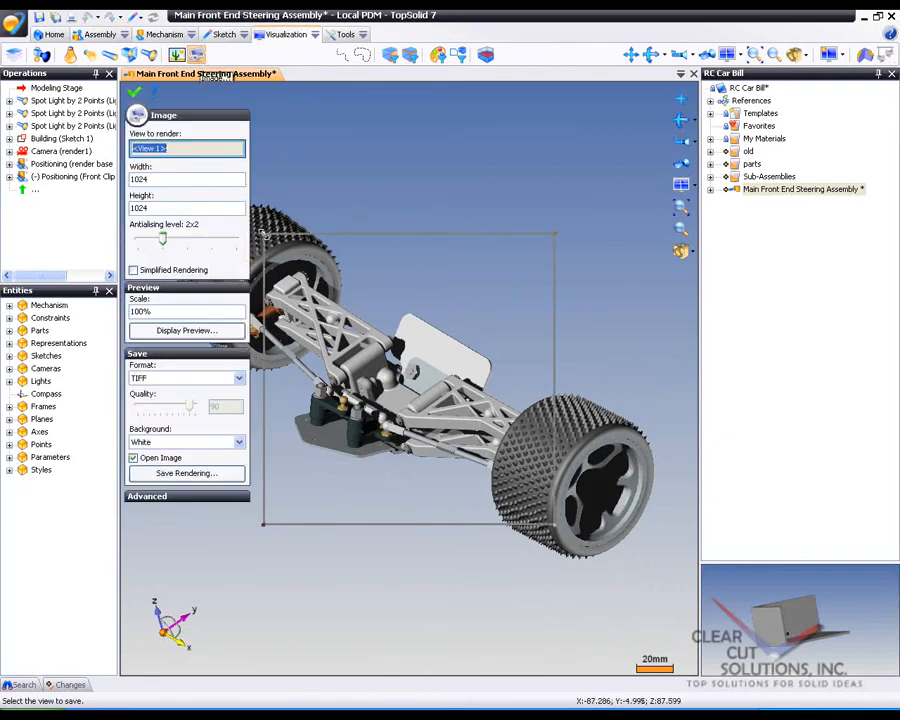
pyautogui.moveTo(262, 233); pyautogui.dragTo(236, 199)
pyautogui.moveTo(553, 523); pyautogui.dragTo(674, 617)
pyautogui.scroll(2, 330, 285)
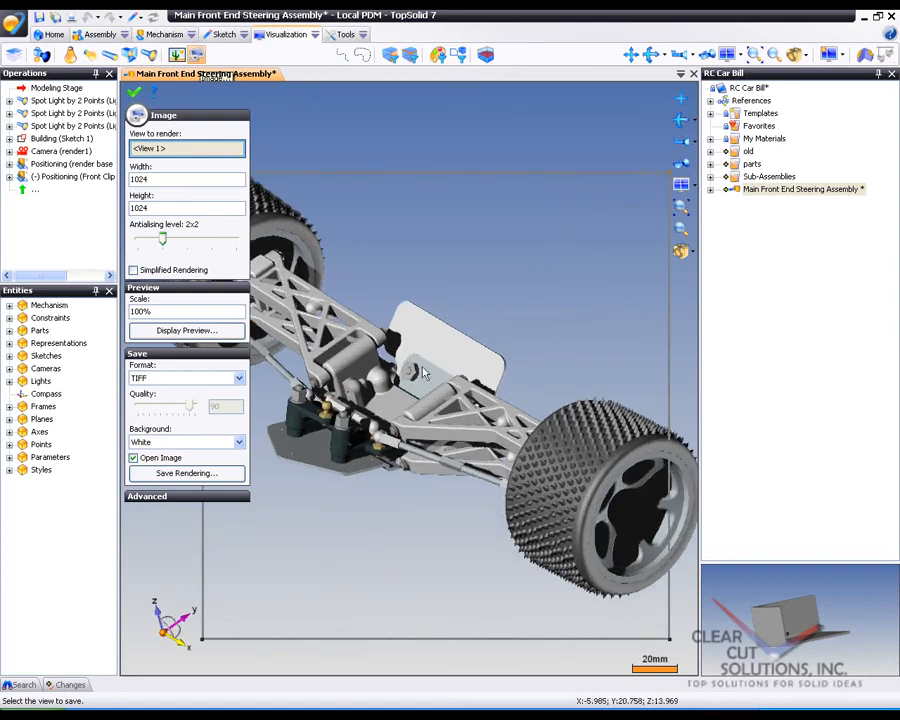
pyautogui.scroll(-2, 358, 296)
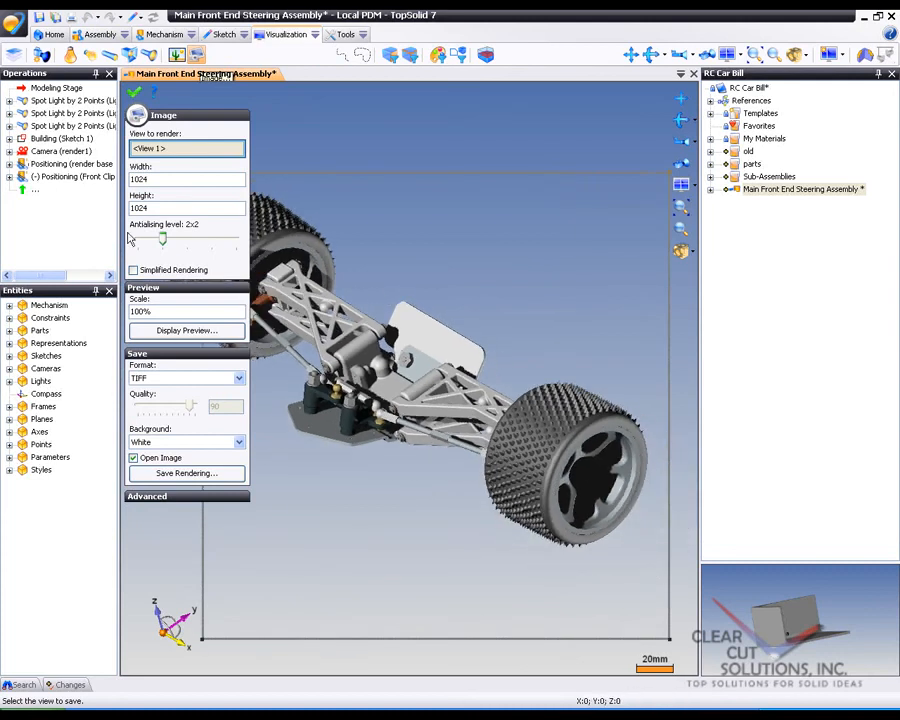
# - Preview the rendering at 100% scale, inspect the image in an enlarged window, and leave the Image command
pyautogui.click(170, 330)
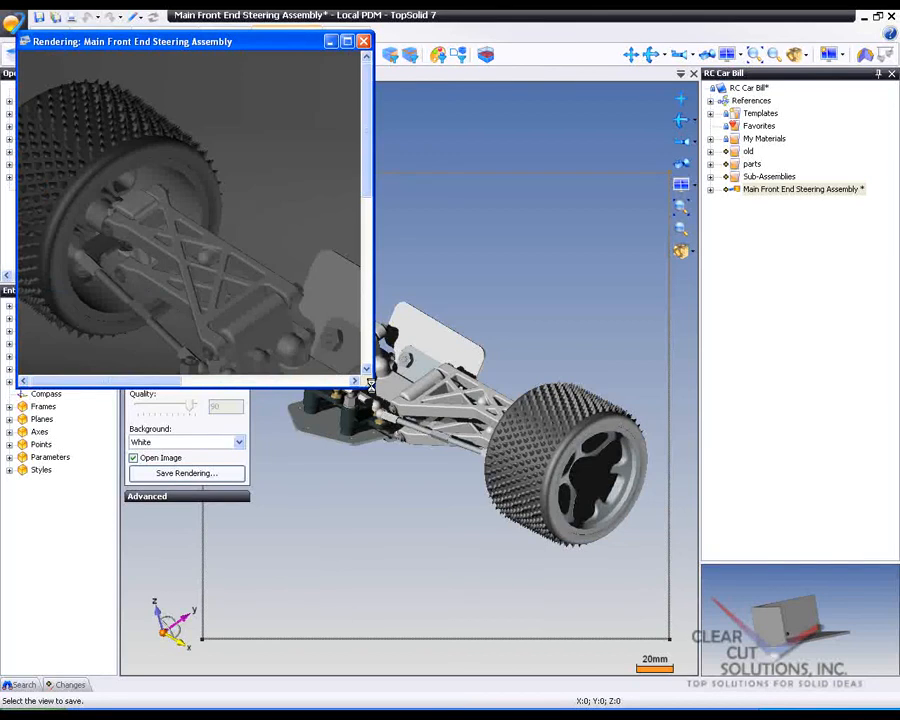
pyautogui.moveTo(369, 384); pyautogui.dragTo(630, 638)
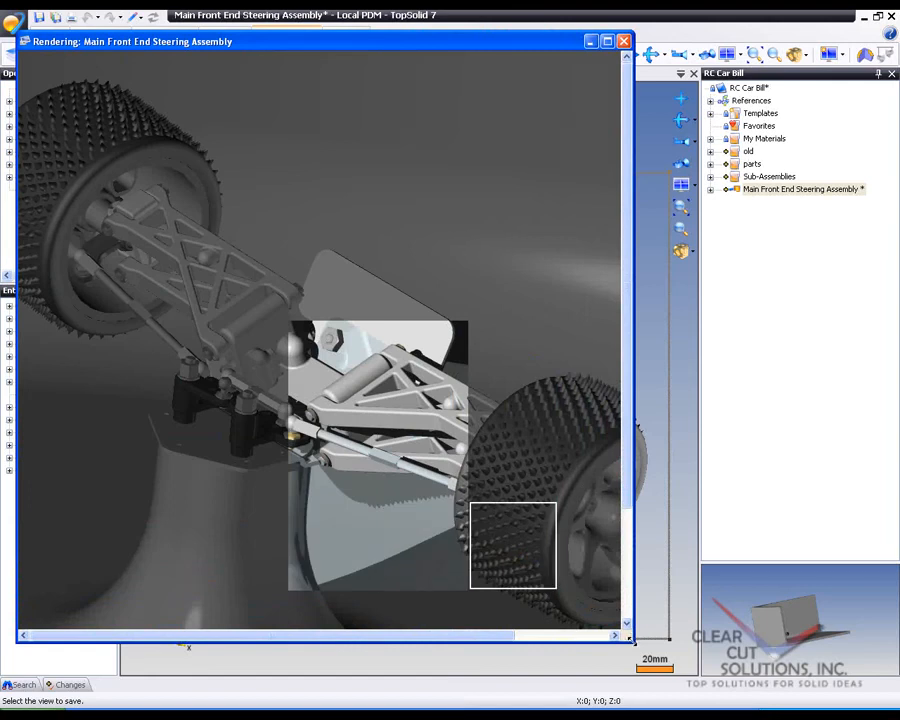
pyautogui.moveTo(632, 641); pyautogui.dragTo(700, 668)
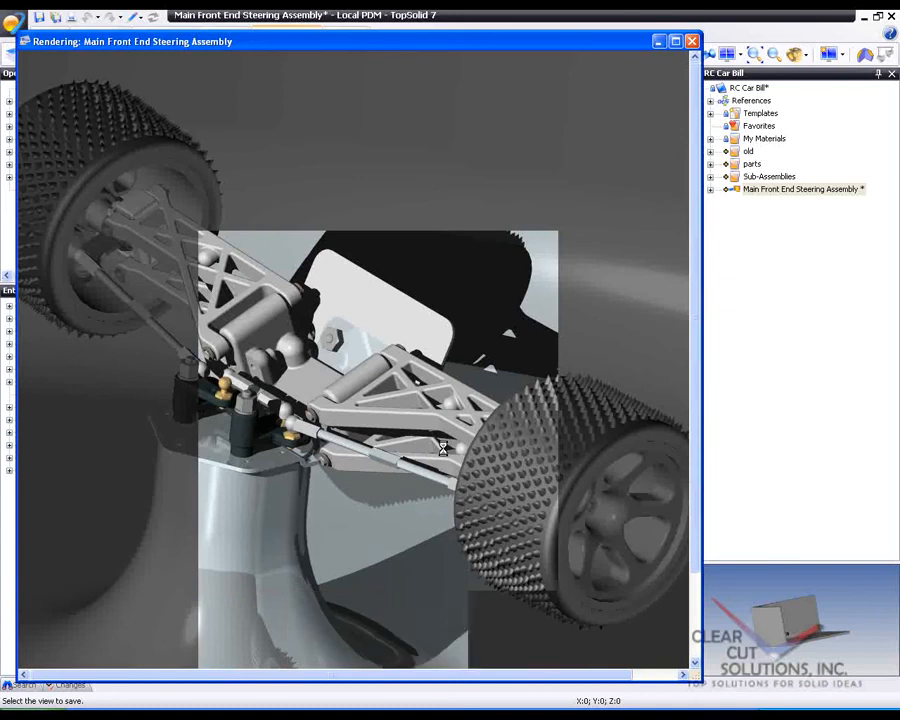
pyautogui.moveTo(693, 402); pyautogui.dragTo(694, 489)
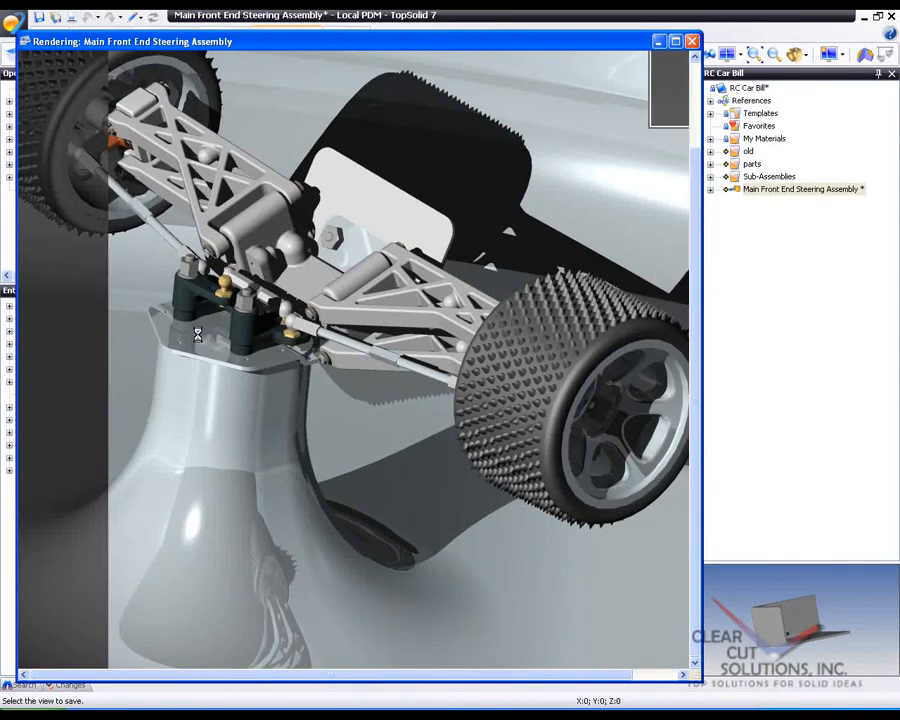
pyautogui.click(692, 41)
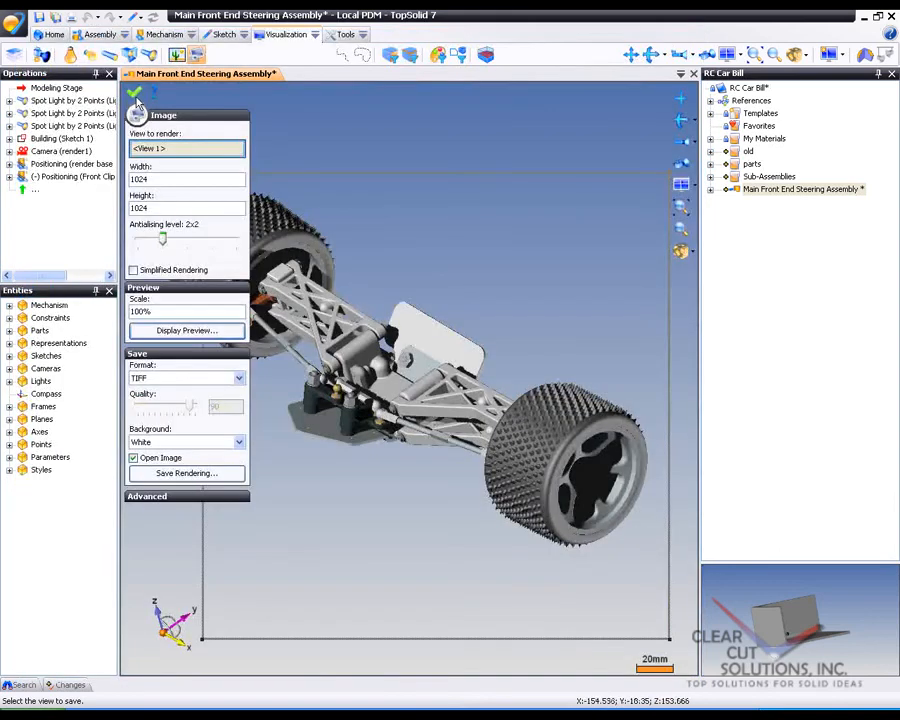
pyautogui.click(134, 92)
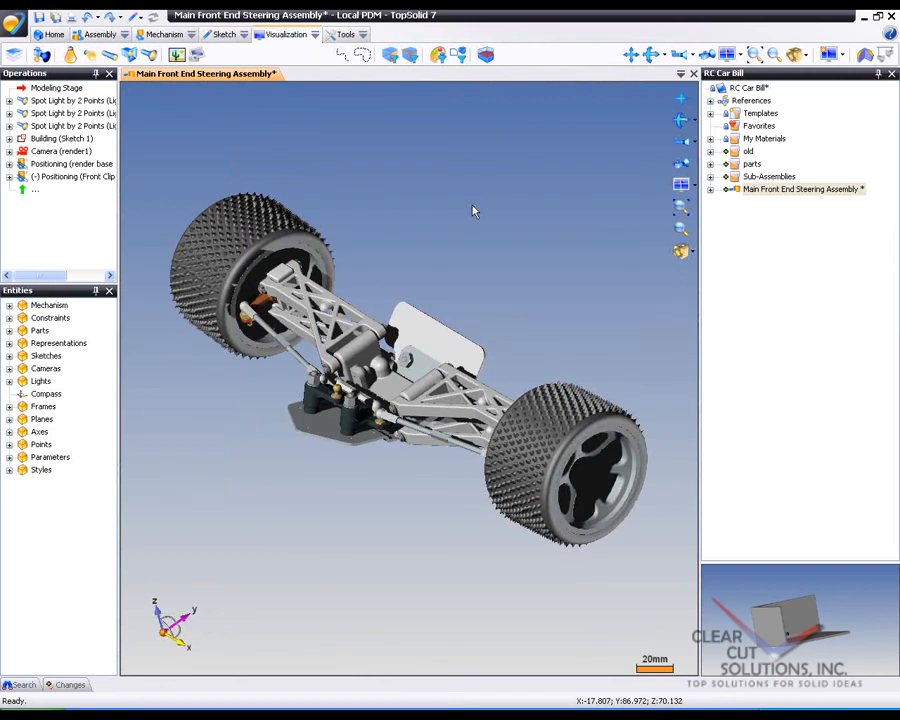
# - Create a Texture document from the blank template in the My Materials folder and name it pebbles
pyautogui.click(710, 139)
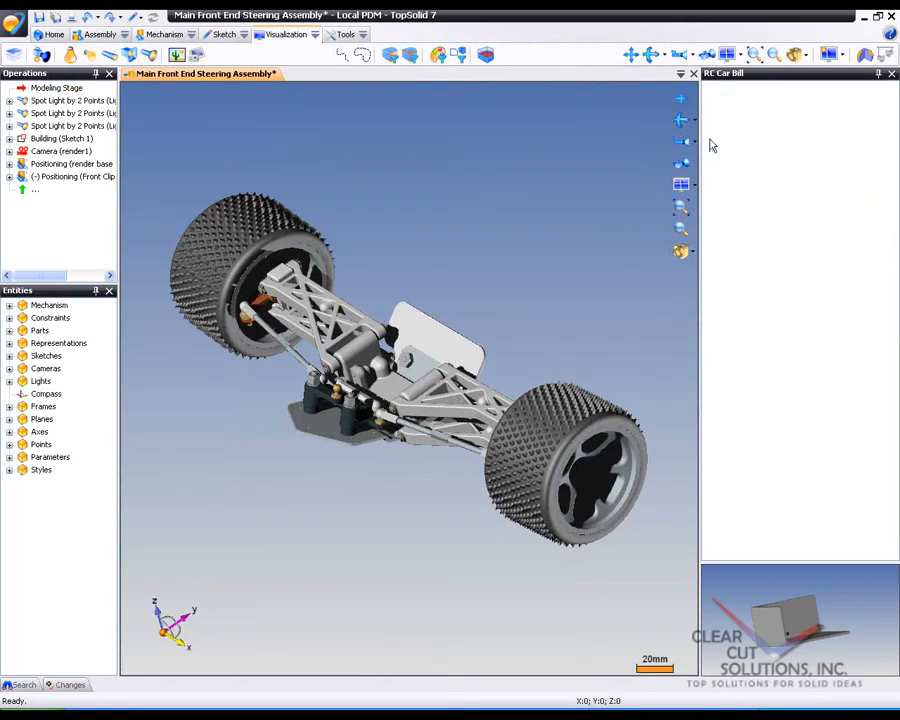
pyautogui.click(753, 140)
pyautogui.rightClick(757, 145)
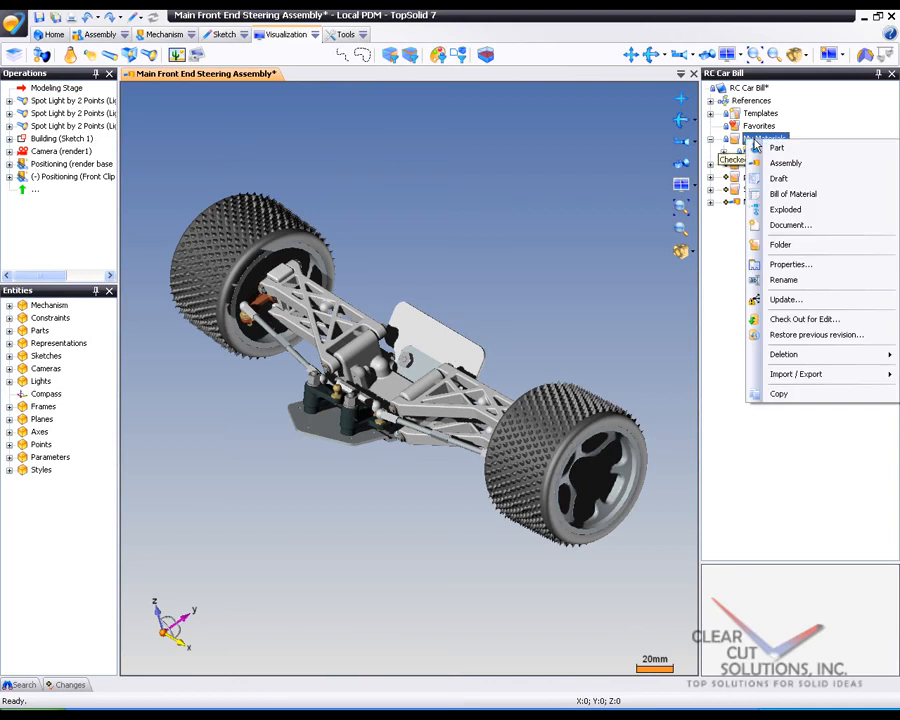
pyautogui.click(806, 226)
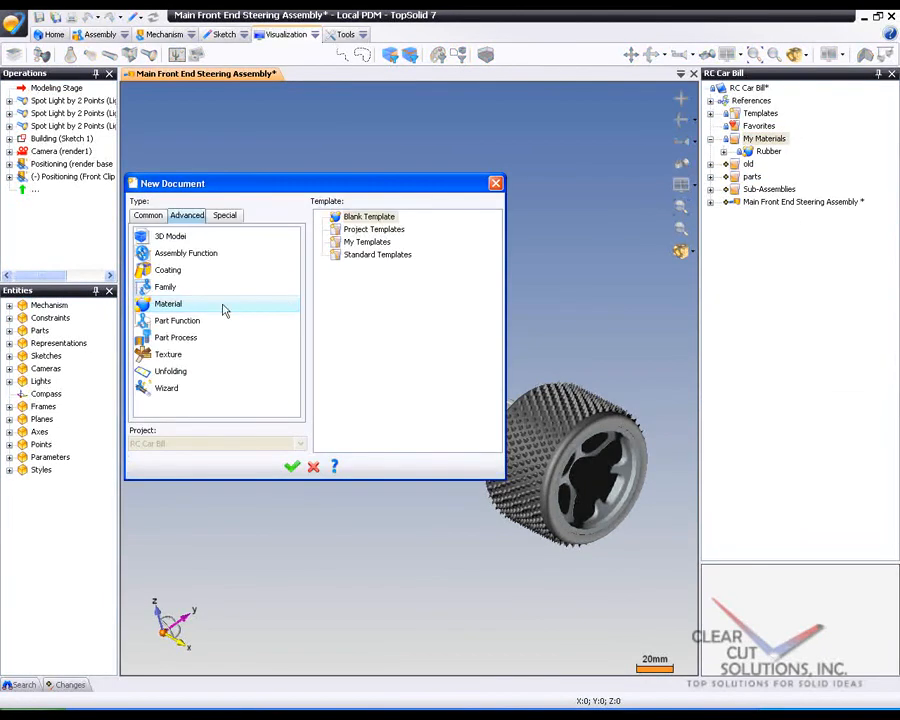
pyautogui.click(172, 356)
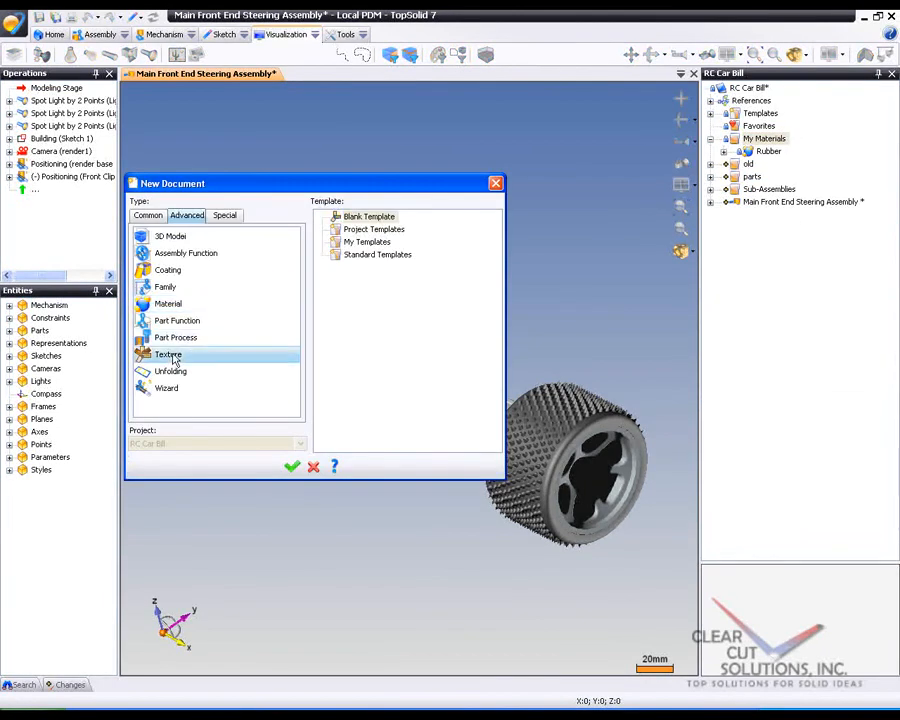
pyautogui.click(291, 466)
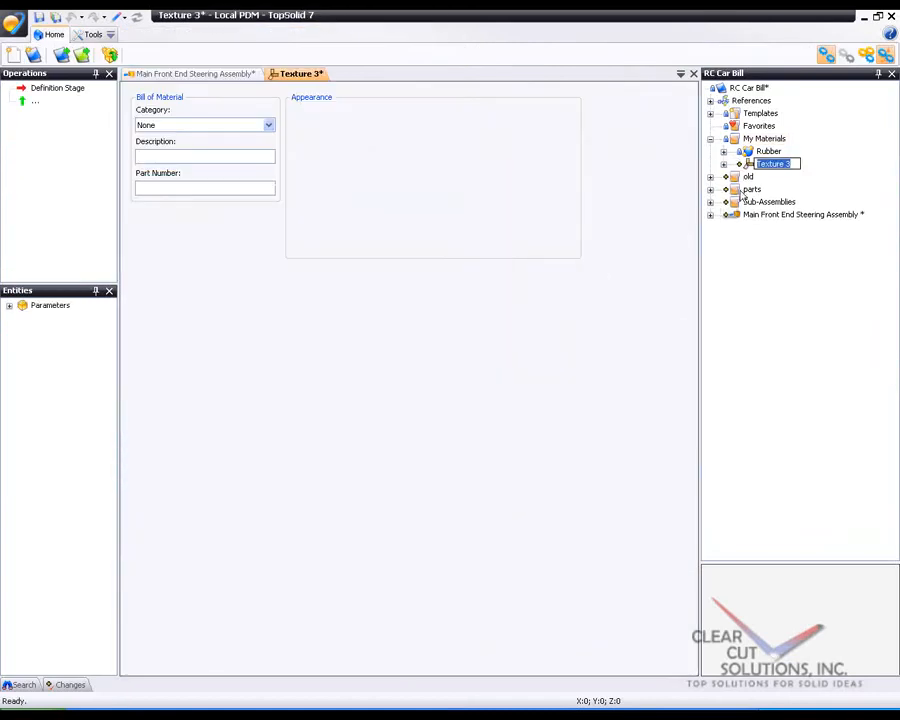
pyautogui.write('pebbles')
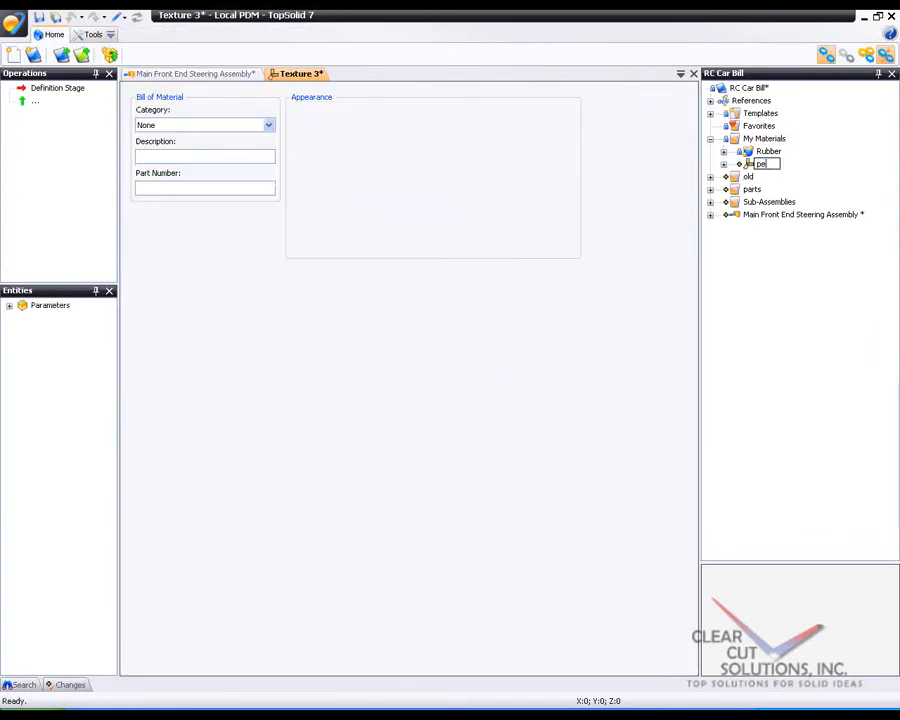
pyautogui.press('Return')
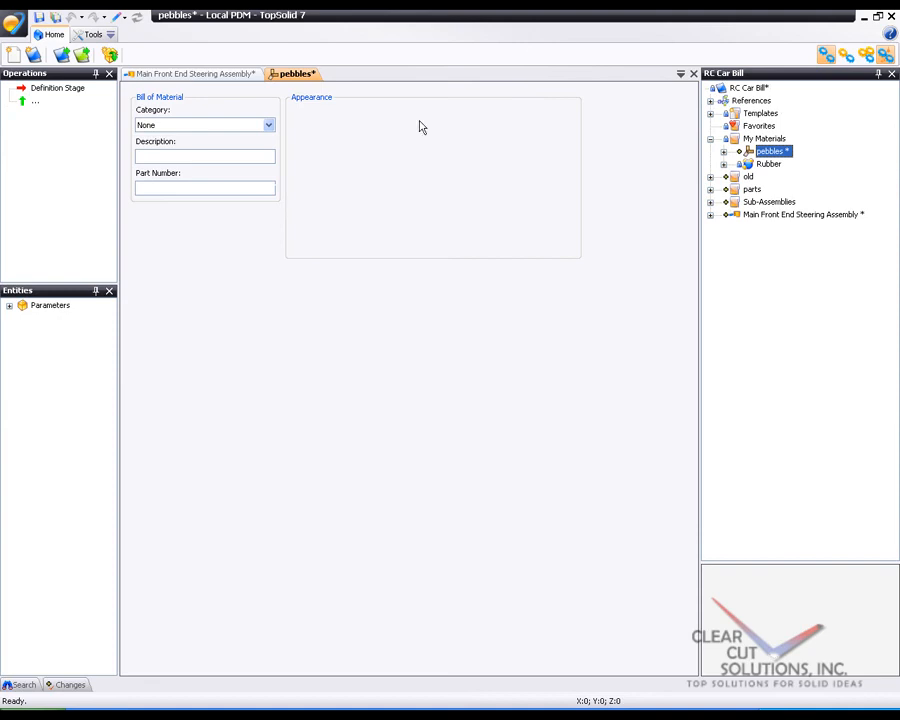
# - Enter pebbles as the texture's description and save the texture document
pyautogui.click(166, 157)
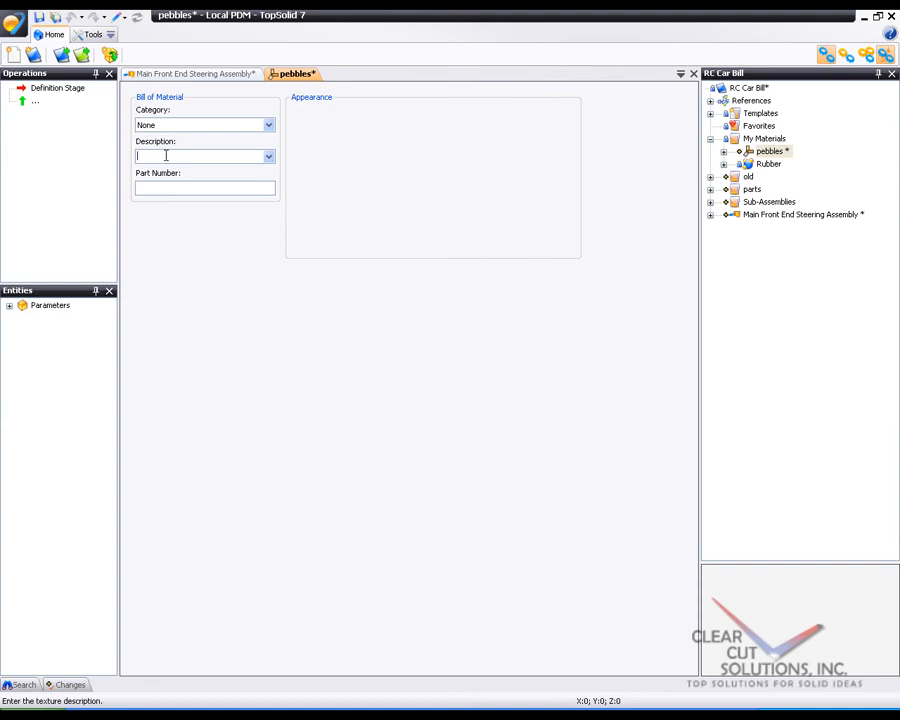
pyautogui.press('Tab')
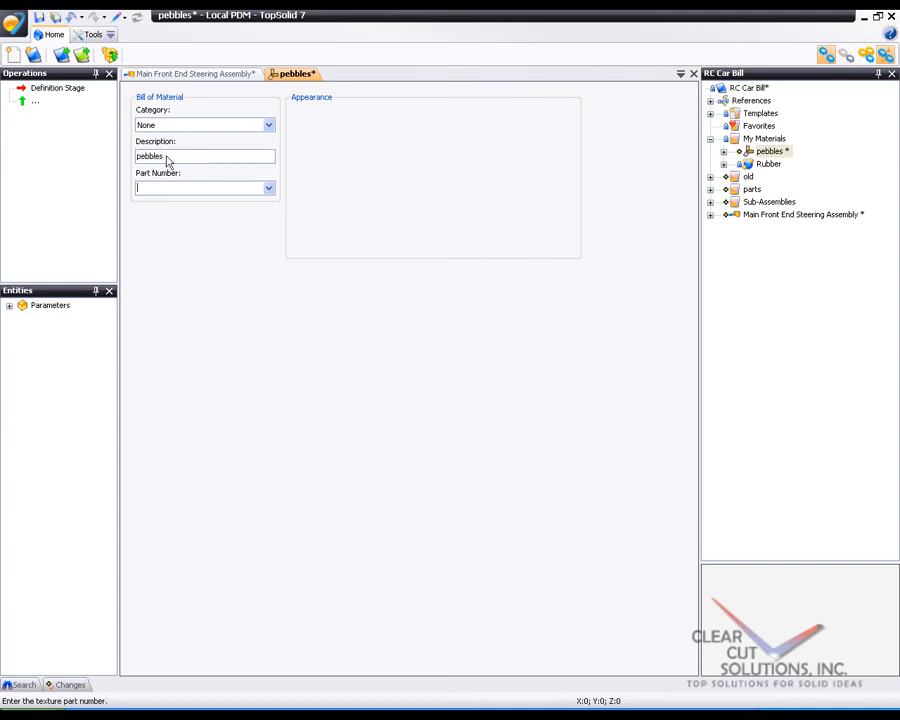
pyautogui.hotkey('ctrl', 's')
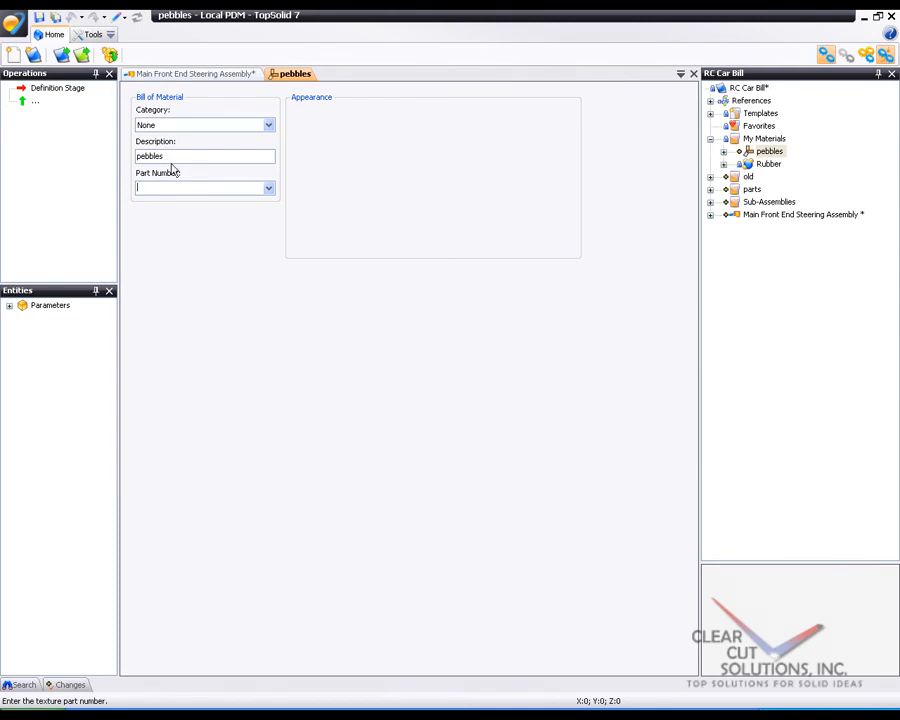
# - Set the texture category to Auto-axis and load Pebbles.jpg from the textures folder as its bitmap
pyautogui.click(220, 127)
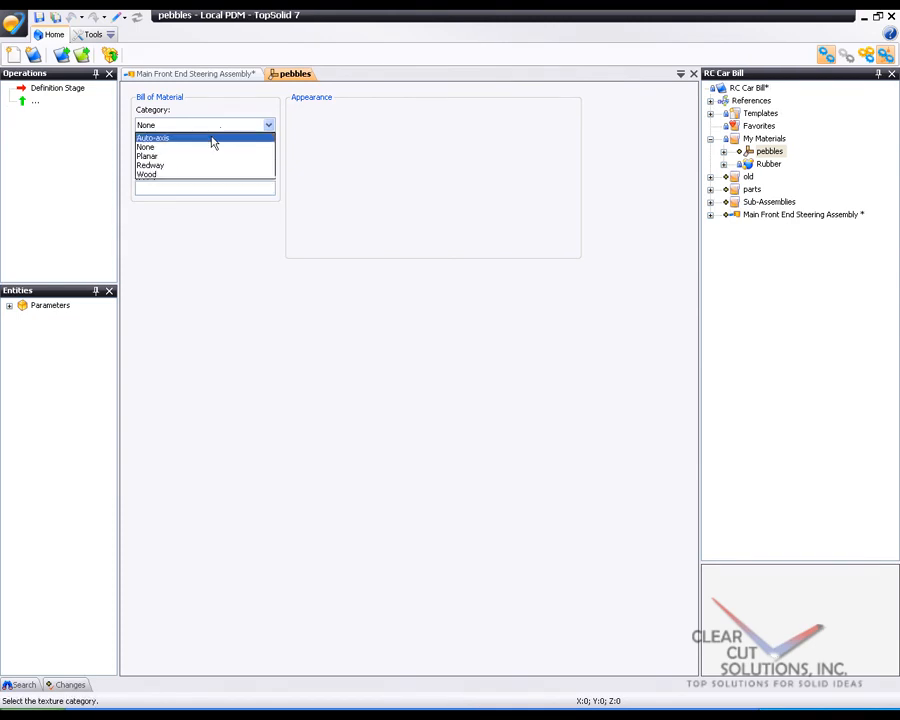
pyautogui.click(212, 140)
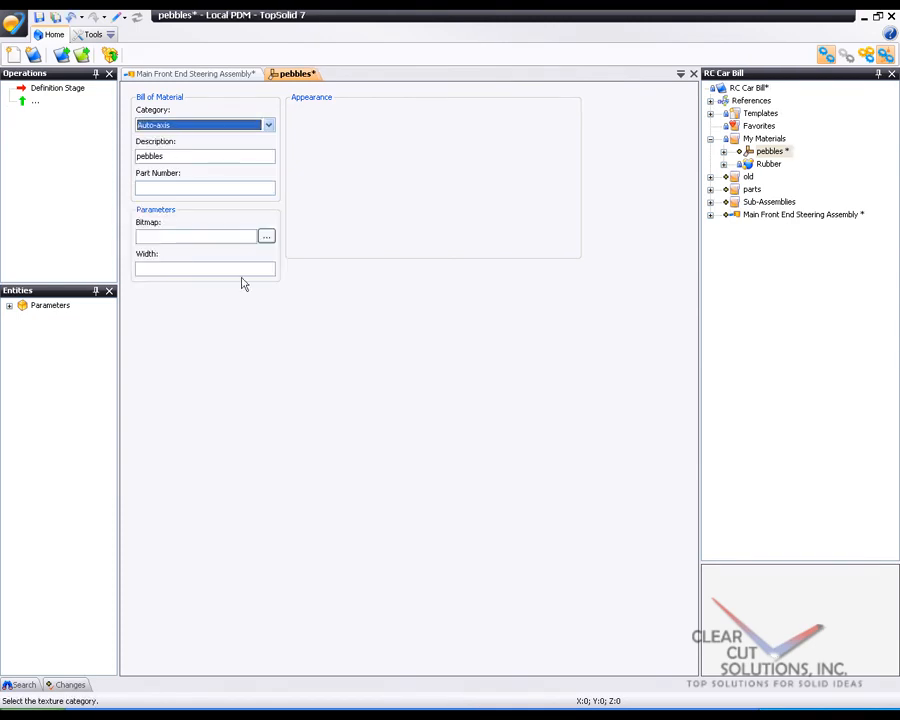
pyautogui.click(267, 237)
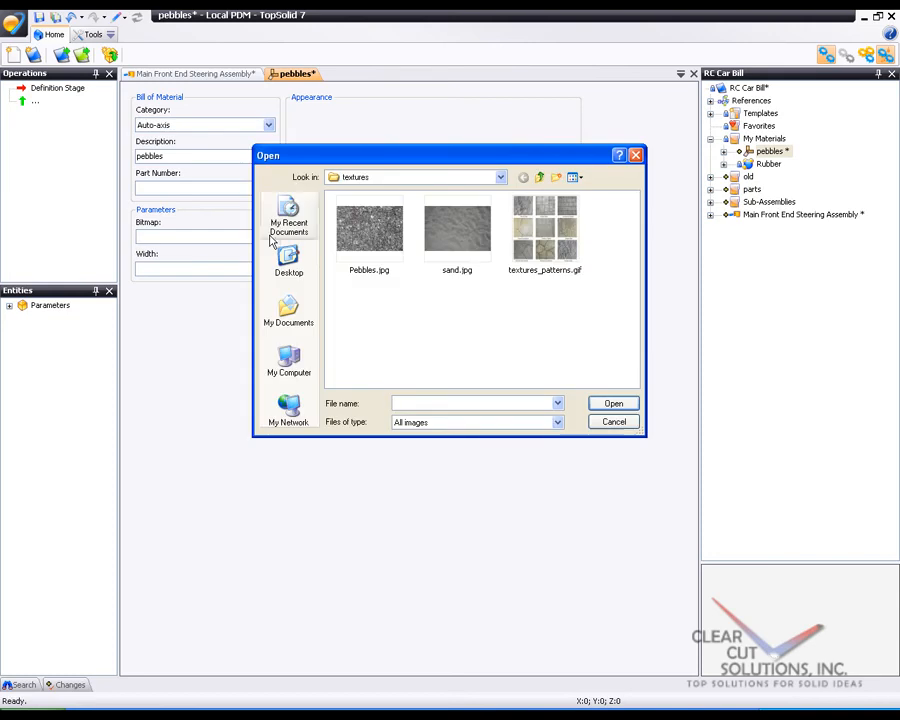
pyautogui.click(377, 244)
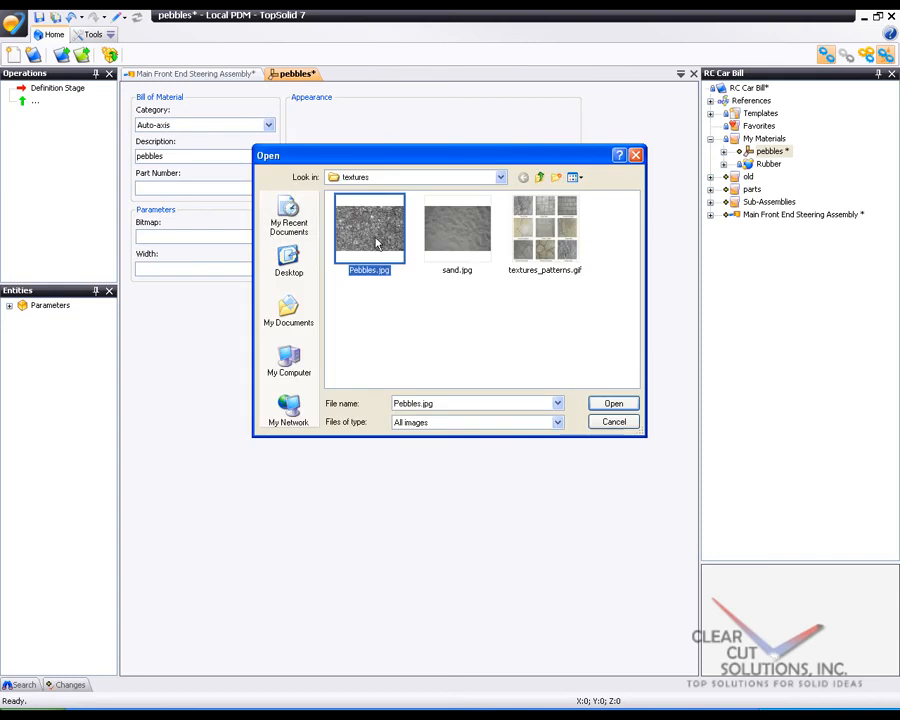
pyautogui.click(613, 403)
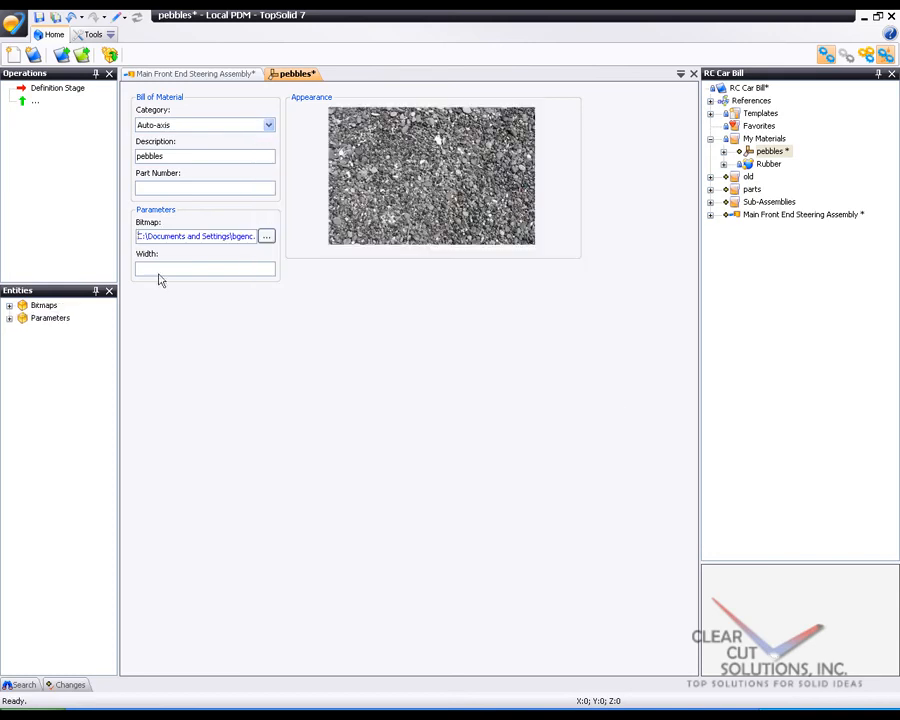
# - Set the texture width to 100 mm and save all open documents
pyautogui.click(155, 270)
pyautogui.write('100')
pyautogui.press('Return')
pyautogui.rightClick(295, 76)
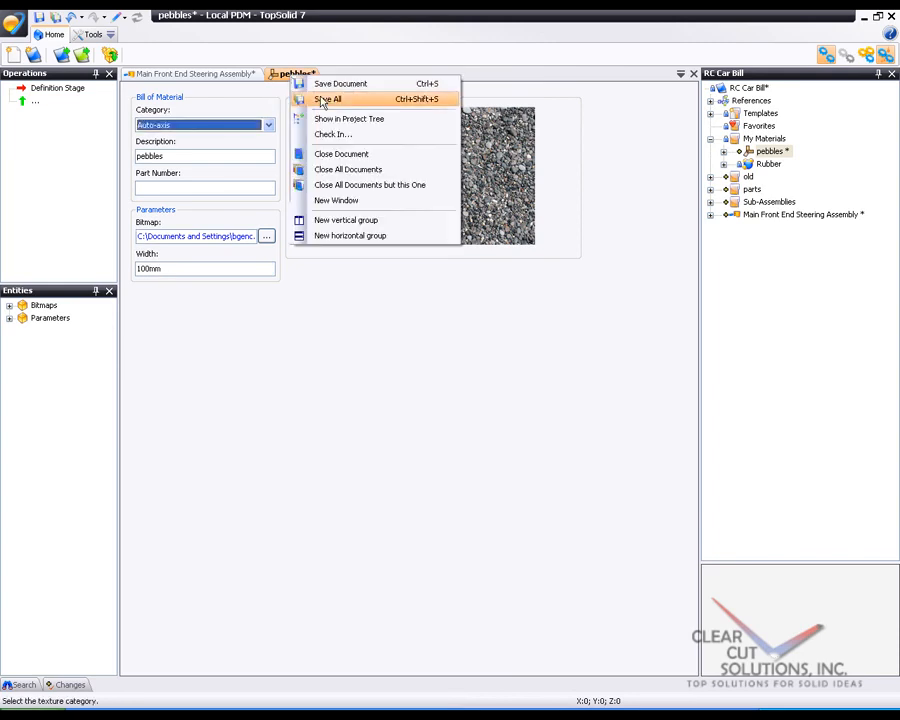
pyautogui.click(326, 100)
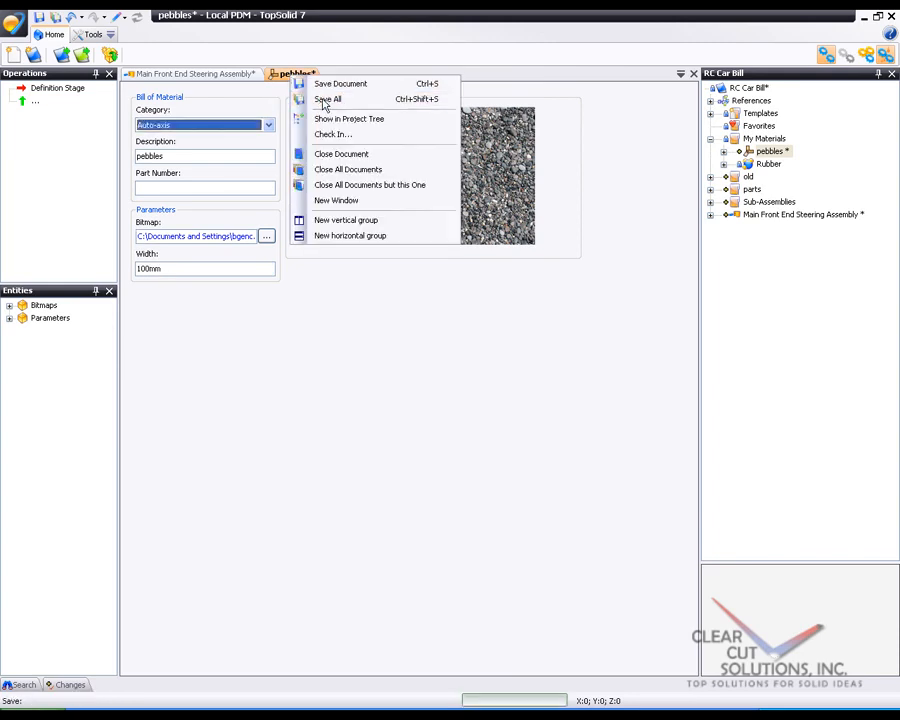
# - Create a new Material document in the My Materials folder and enter pebbles as its description
pyautogui.rightClick(758, 141)
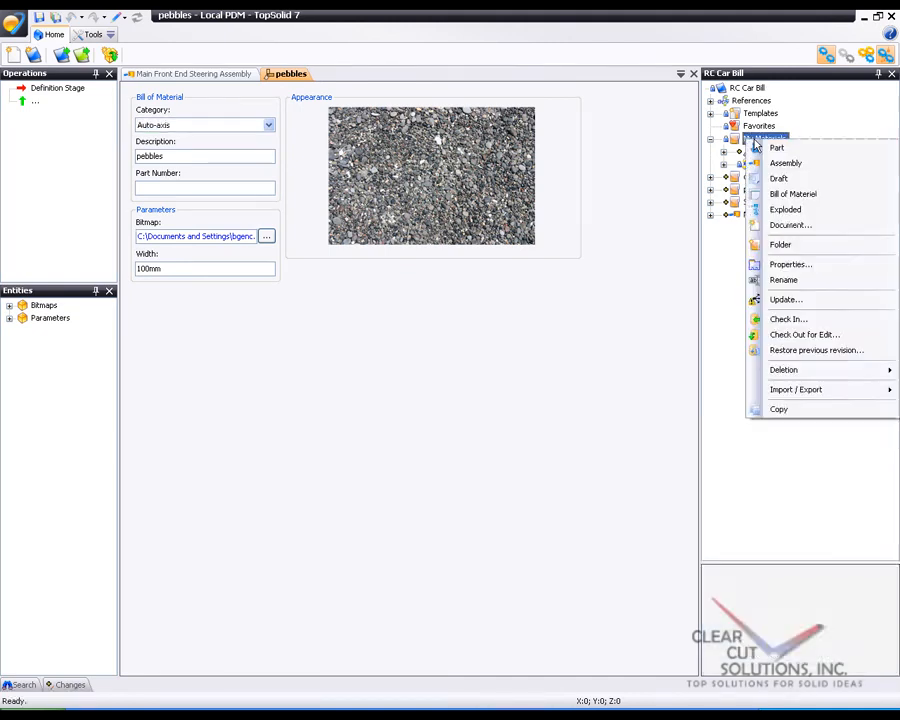
pyautogui.click(790, 225)
pyautogui.click(168, 303)
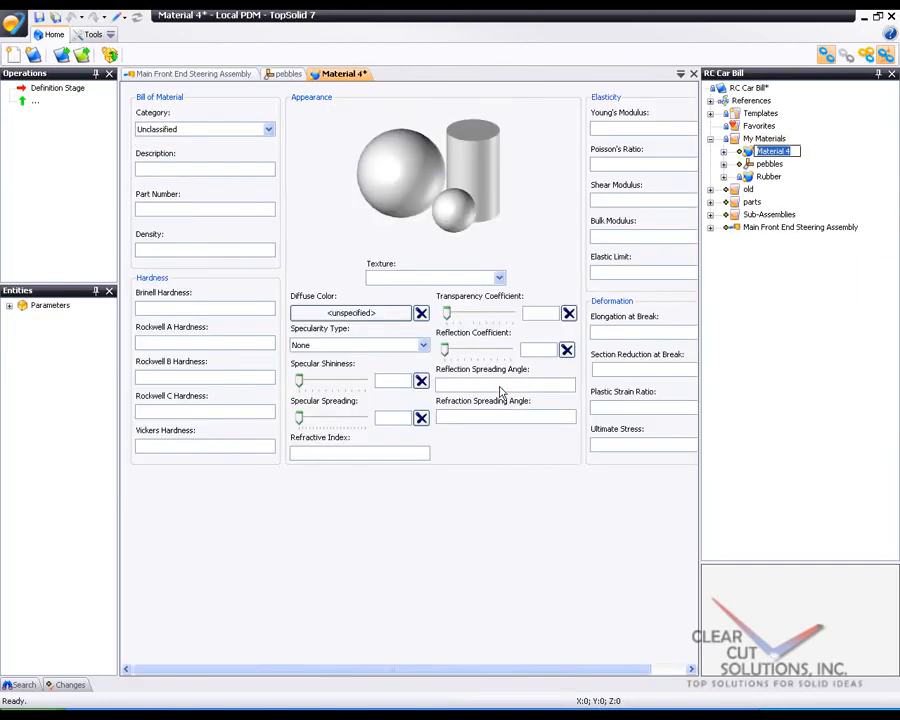
pyautogui.click(204, 170)
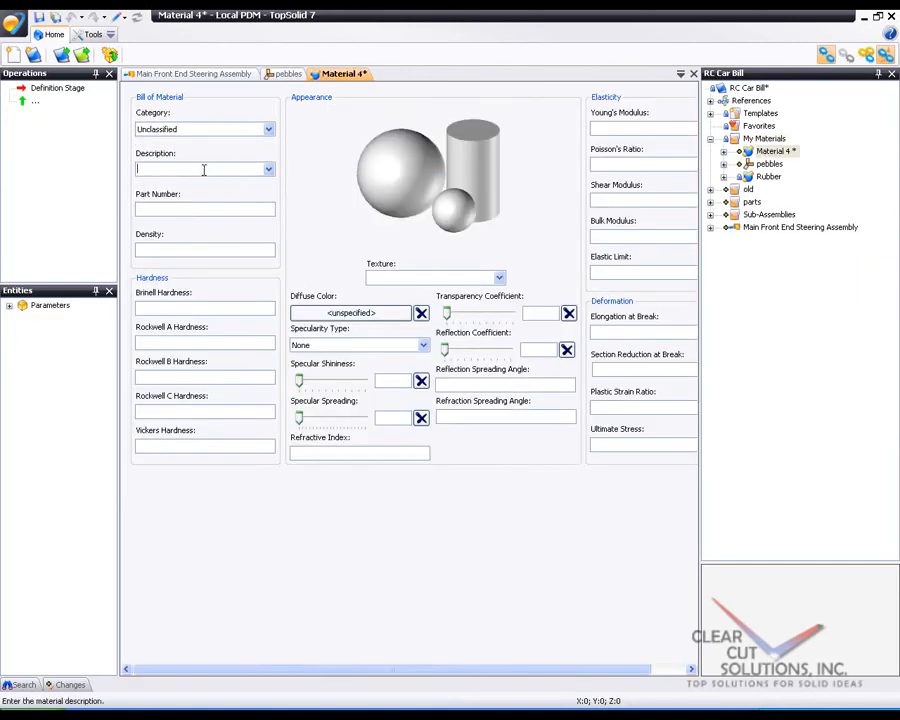
pyautogui.write('pebbles')
pyautogui.press('Tab')
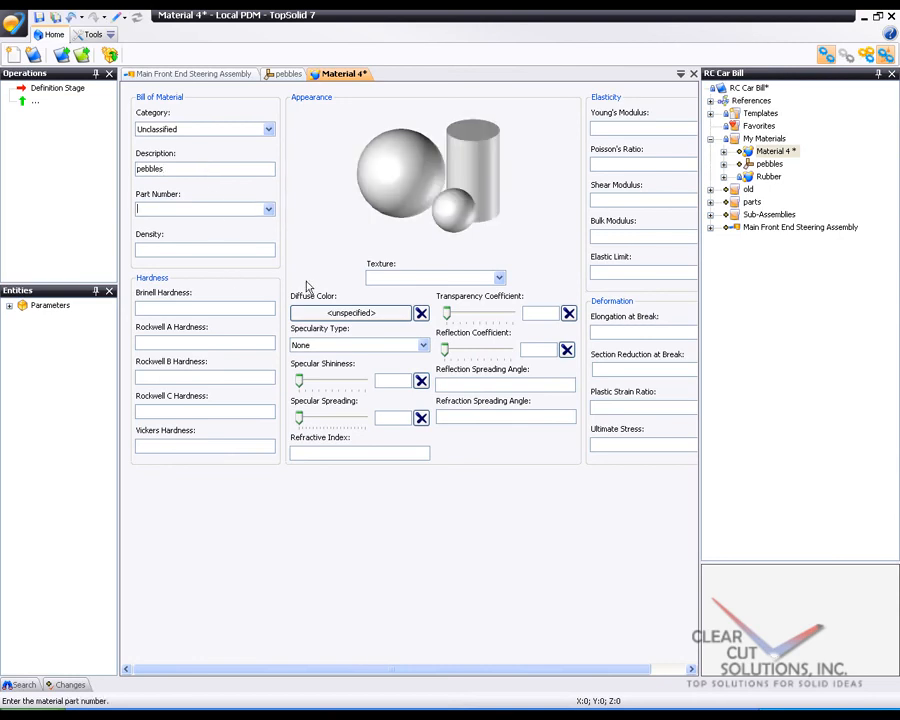
# - Give the material the pebbles texture, a light cyan diffuse color, 50% specular shininess and 6% specular spreading
pyautogui.click(498, 278)
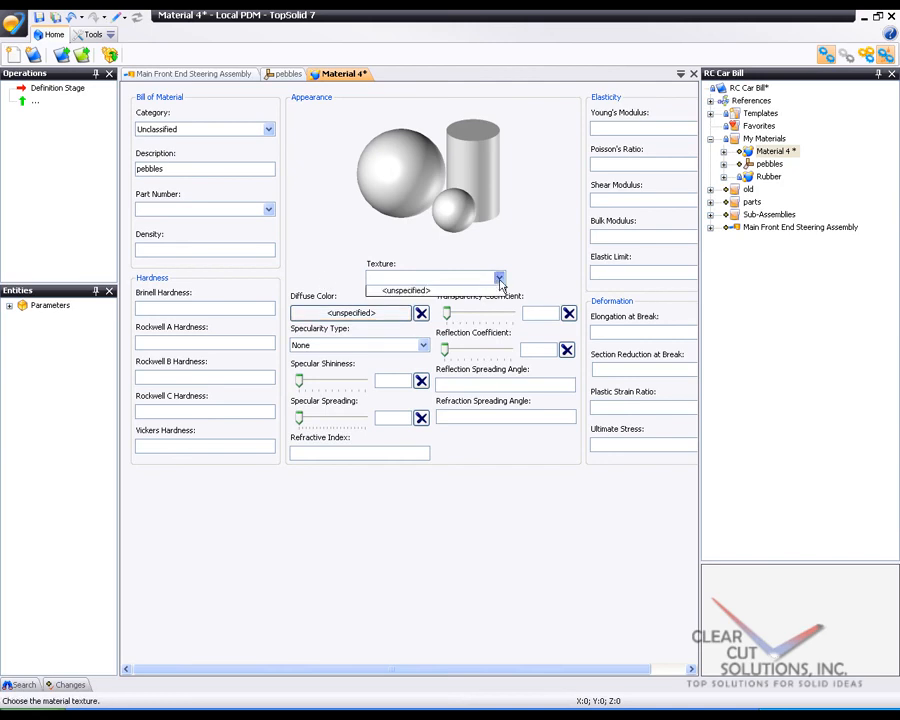
pyautogui.click(466, 292)
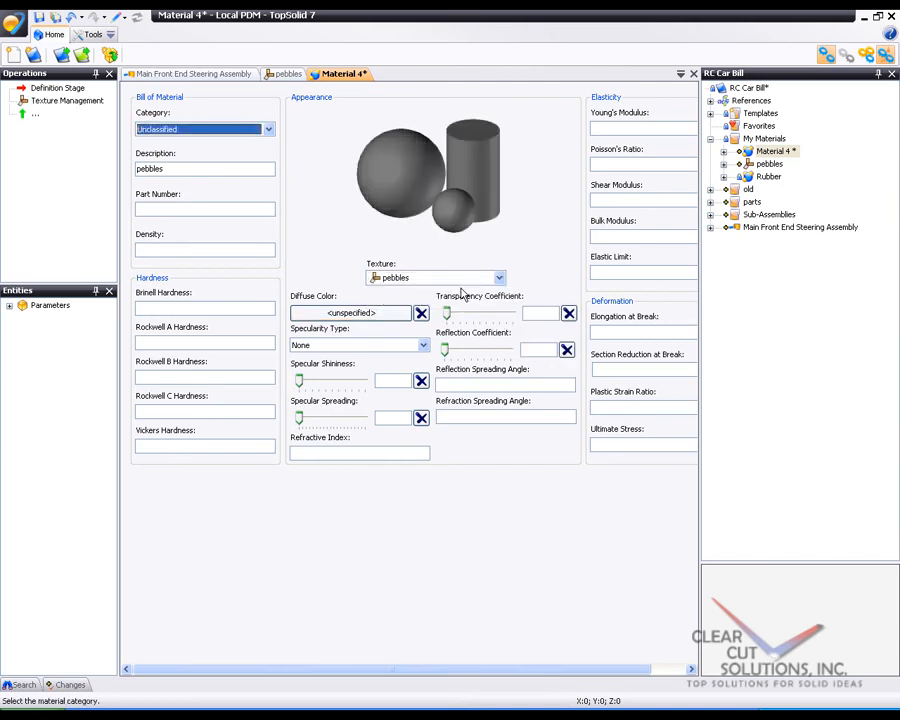
pyautogui.click(348, 314)
pyautogui.click(376, 209)
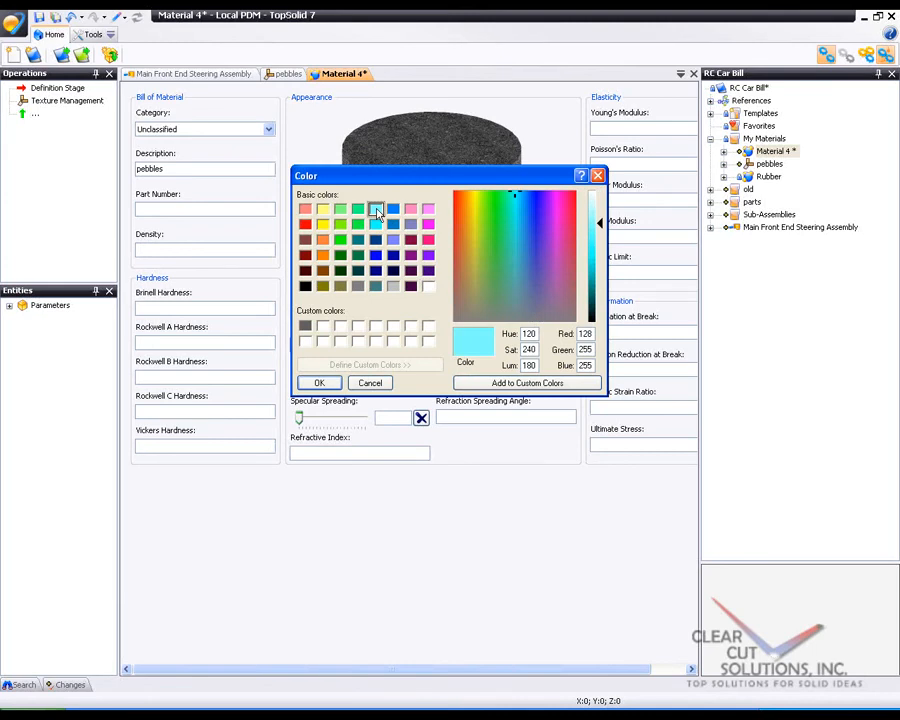
pyautogui.click(317, 383)
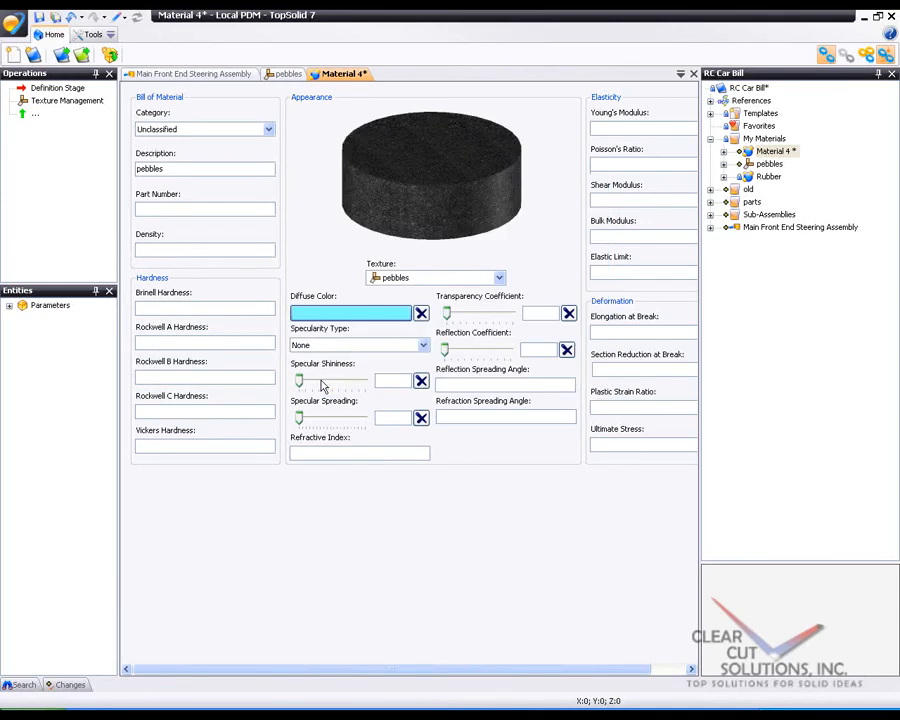
pyautogui.moveTo(300, 383)
pyautogui.mouseDown()
pyautogui.moveTo(333, 385)
pyautogui.moveTo(317, 419)
pyautogui.moveTo(353, 431)
pyautogui.mouseUp()
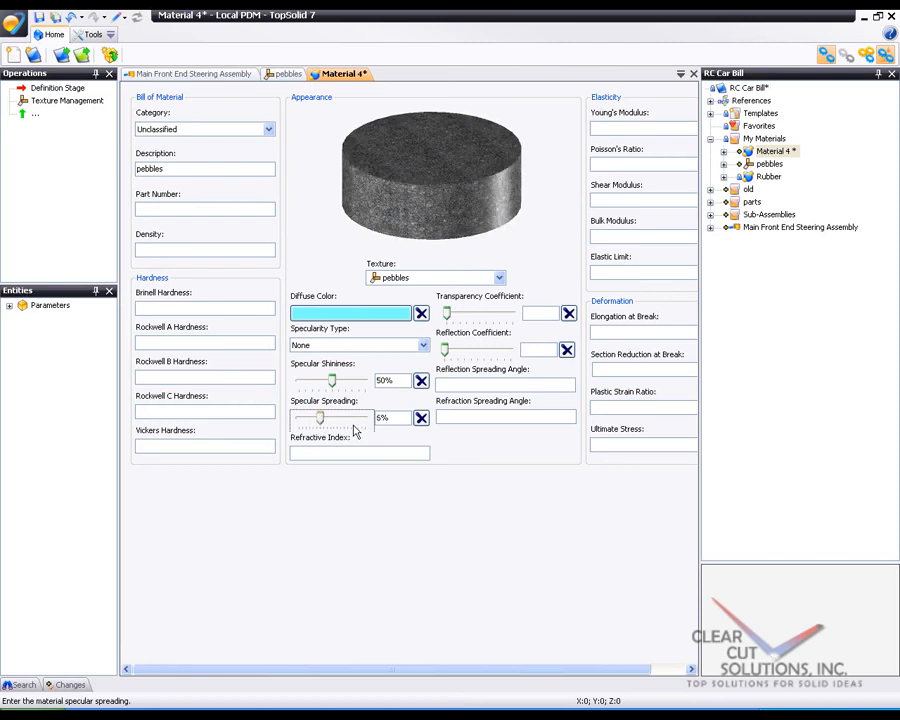
# - Rename the new material document as pebbles and save all open documents
pyautogui.click(776, 152)
pyautogui.click(776, 152)
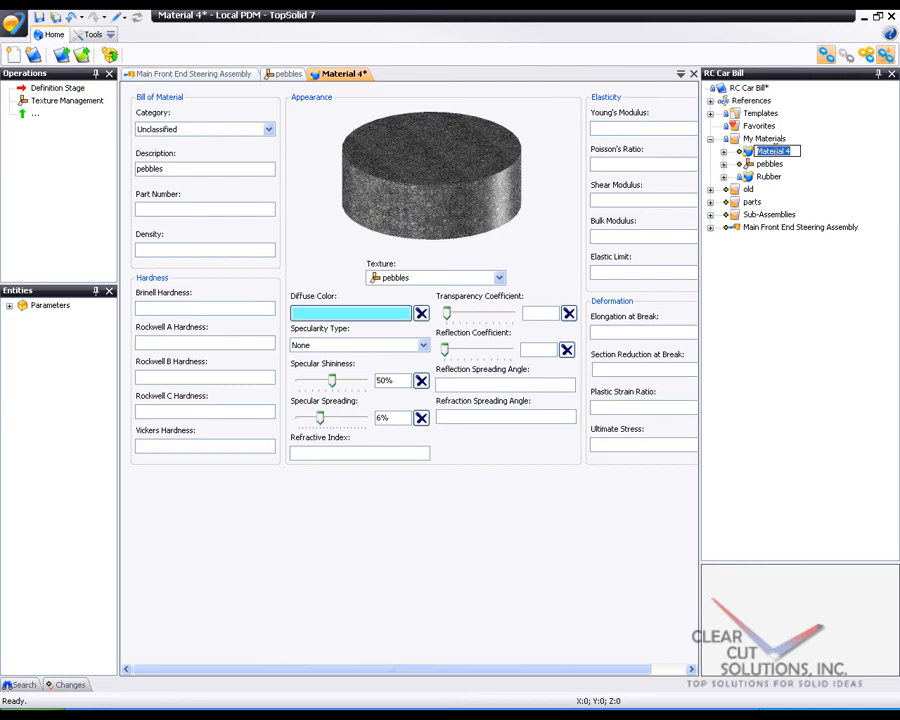
pyautogui.write('pebbles')
pyautogui.press('Return')
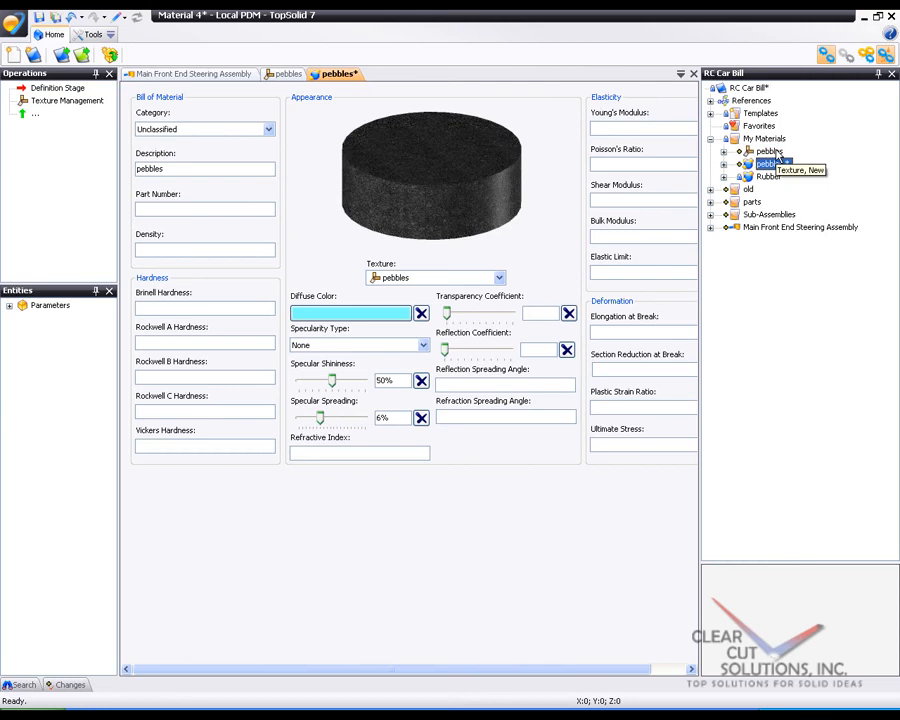
pyautogui.rightClick(343, 76)
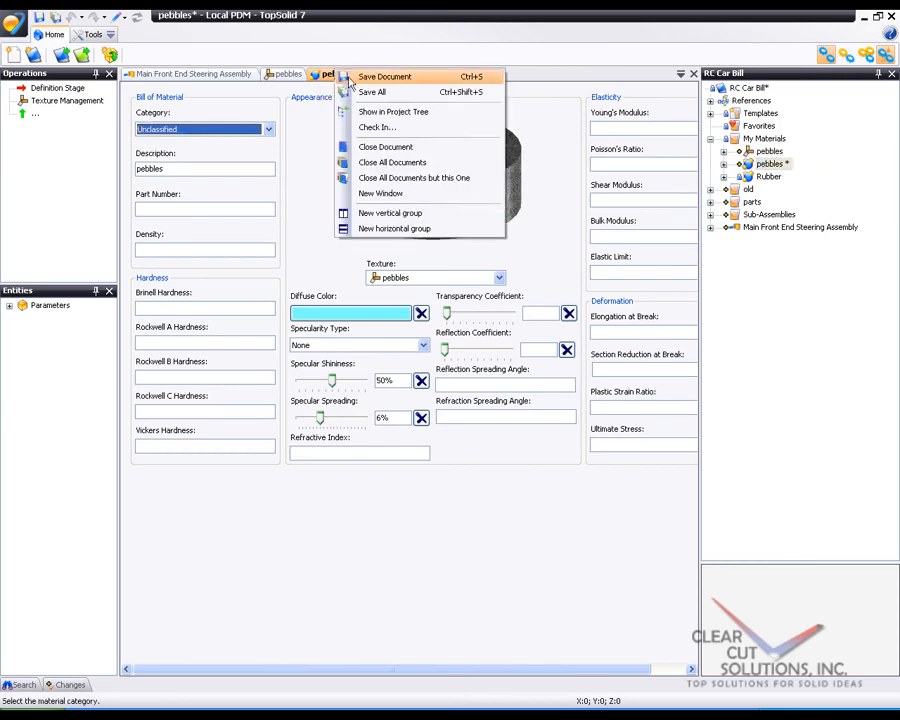
pyautogui.click(369, 92)
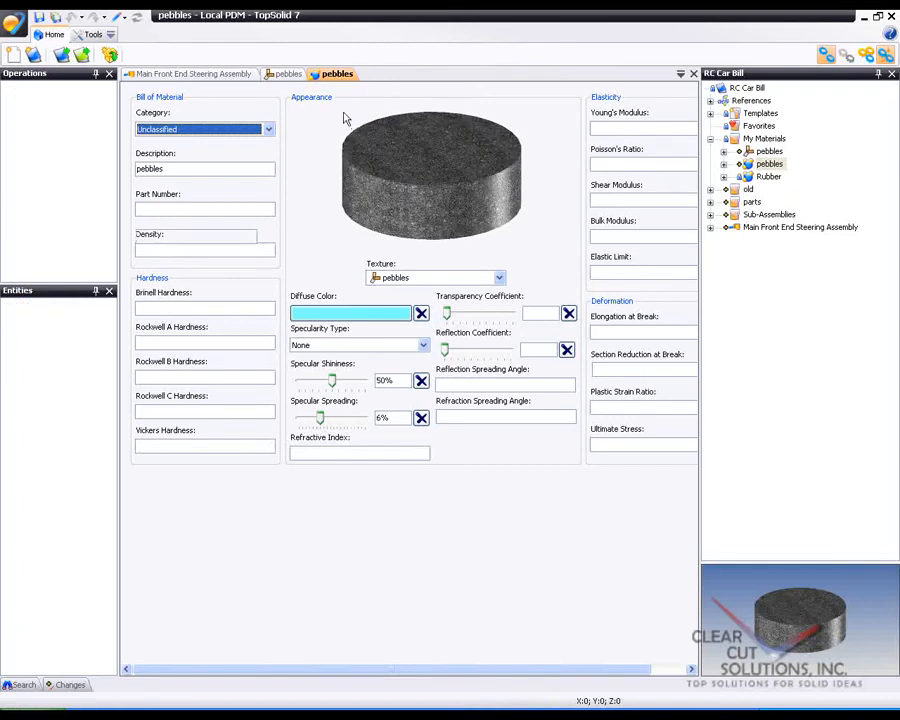
# - Close the pebbles texture and material documents and apply the pebbles material to the upper A-arm in the Main Front End Steering Assembly
pyautogui.middleClick(298, 77)
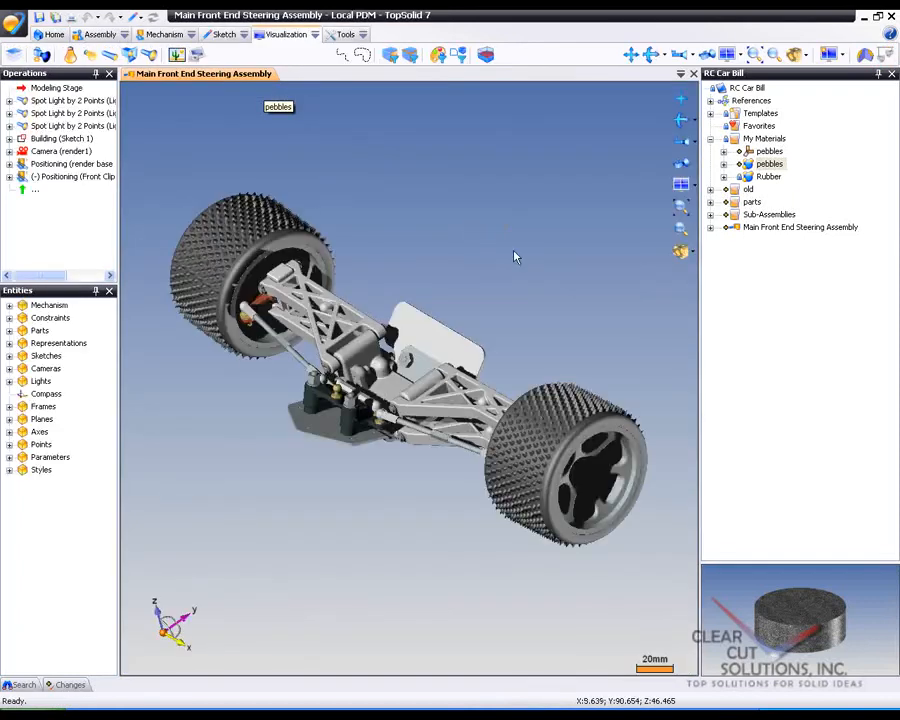
pyautogui.scroll(5, 515, 257)
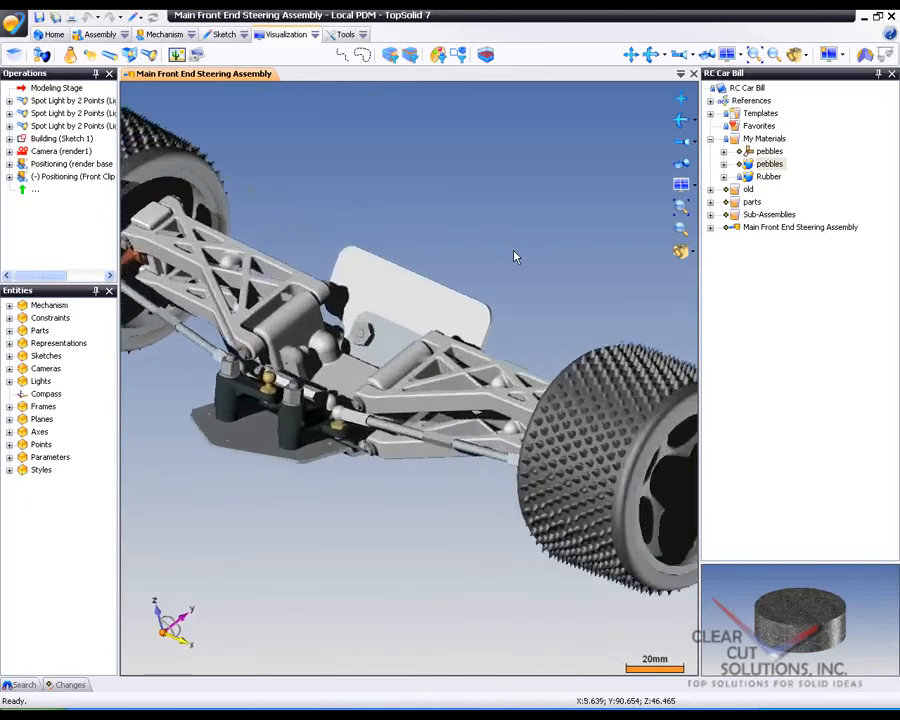
pyautogui.scroll(3, 515, 257)
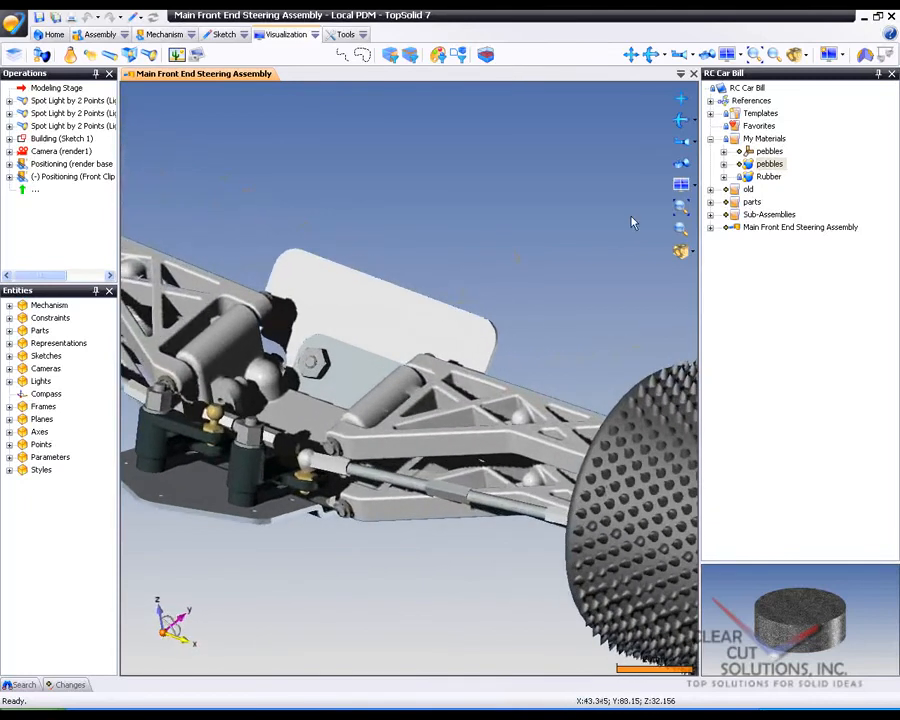
pyautogui.click(768, 164)
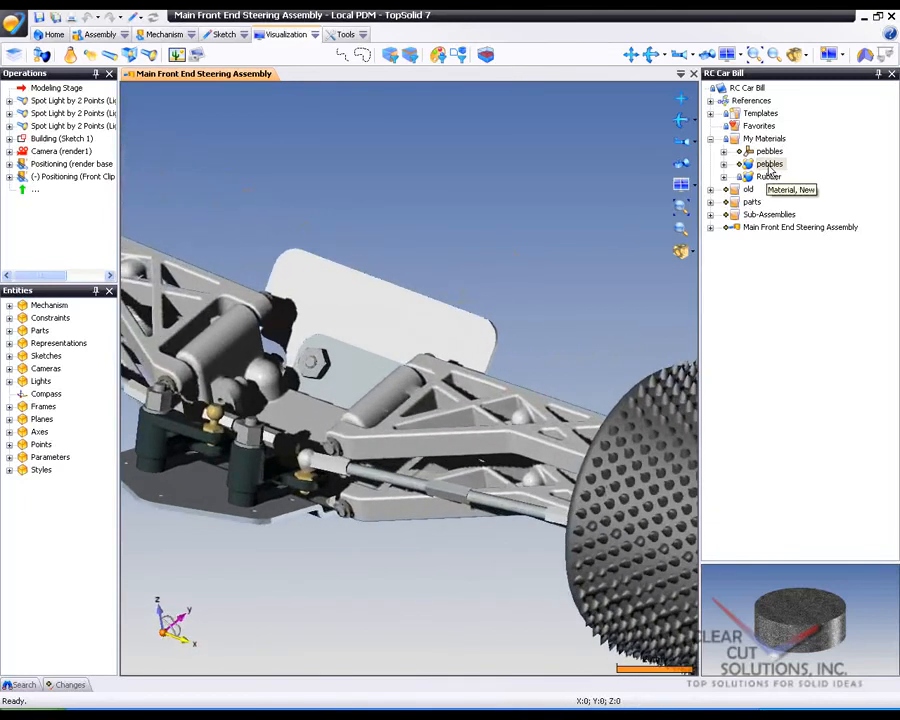
pyautogui.click(530, 400)
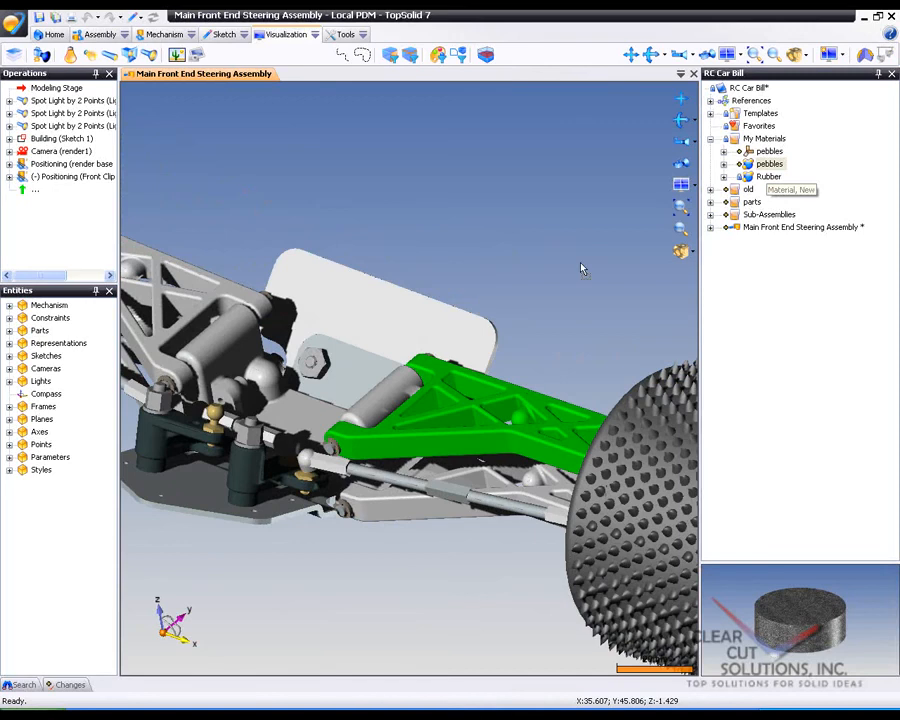
pyautogui.scroll(2, 583, 268)
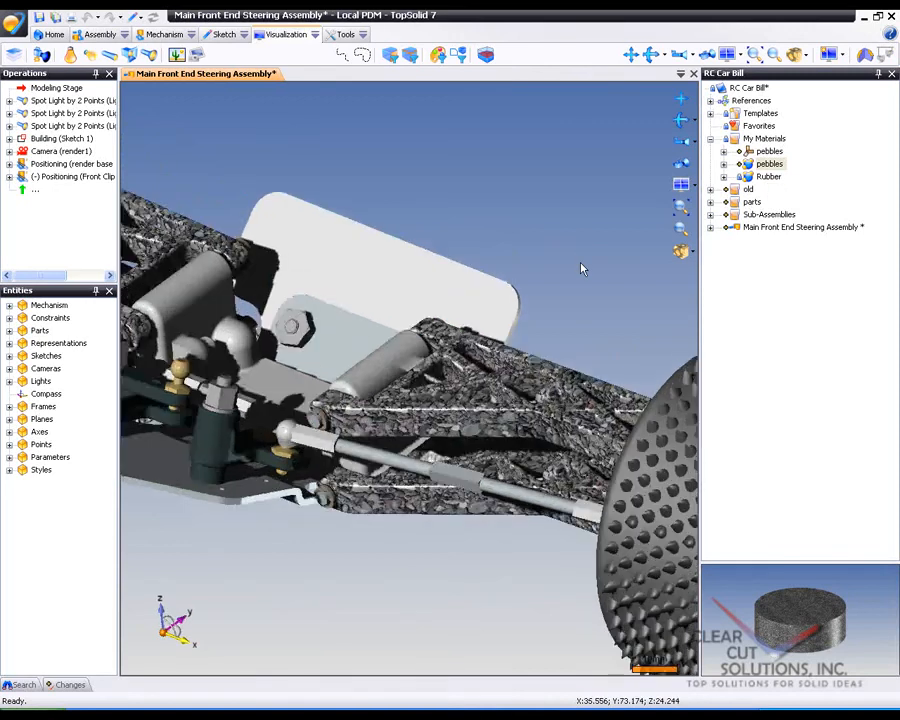
pyautogui.scroll(2, 583, 268)
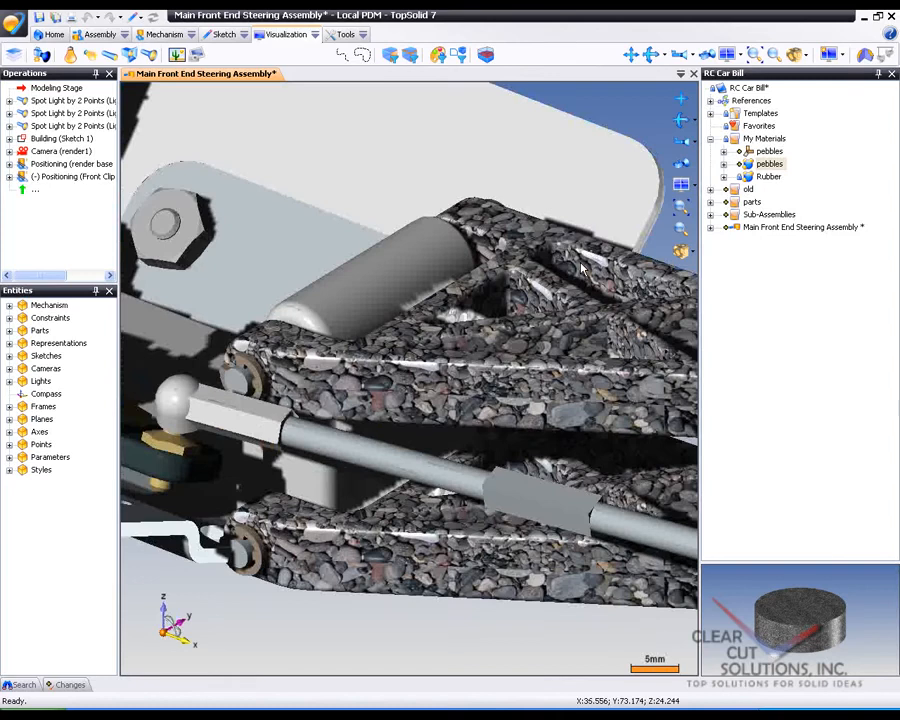
pyautogui.scroll(-2, 583, 268)
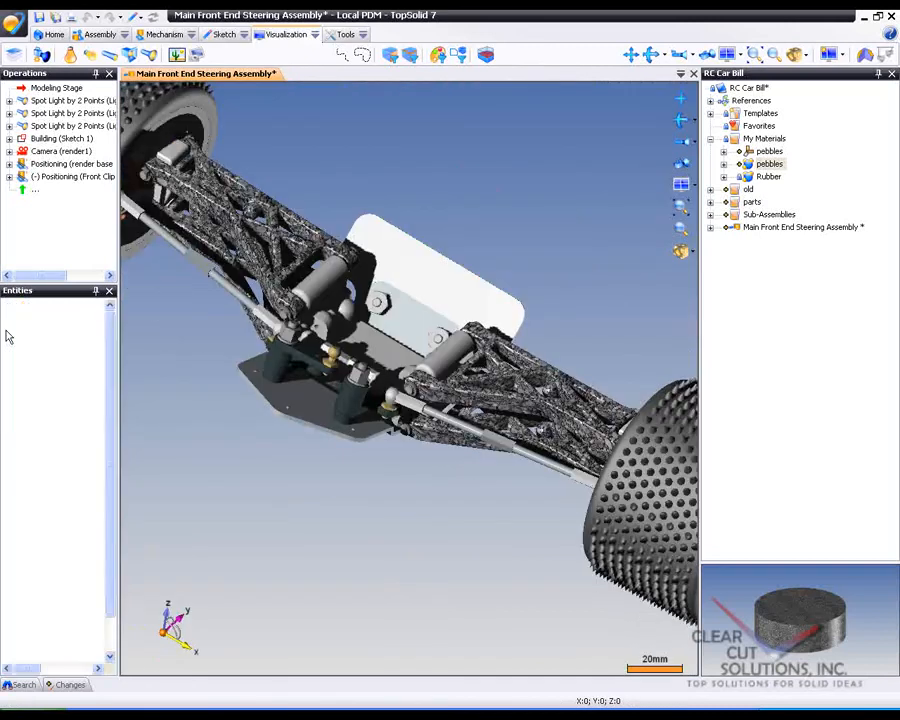
# - Show the hidden render base part and the hidden lights Light 3, Light 4 and Light 5 in the assembly
pyautogui.rightClick(70, 343)
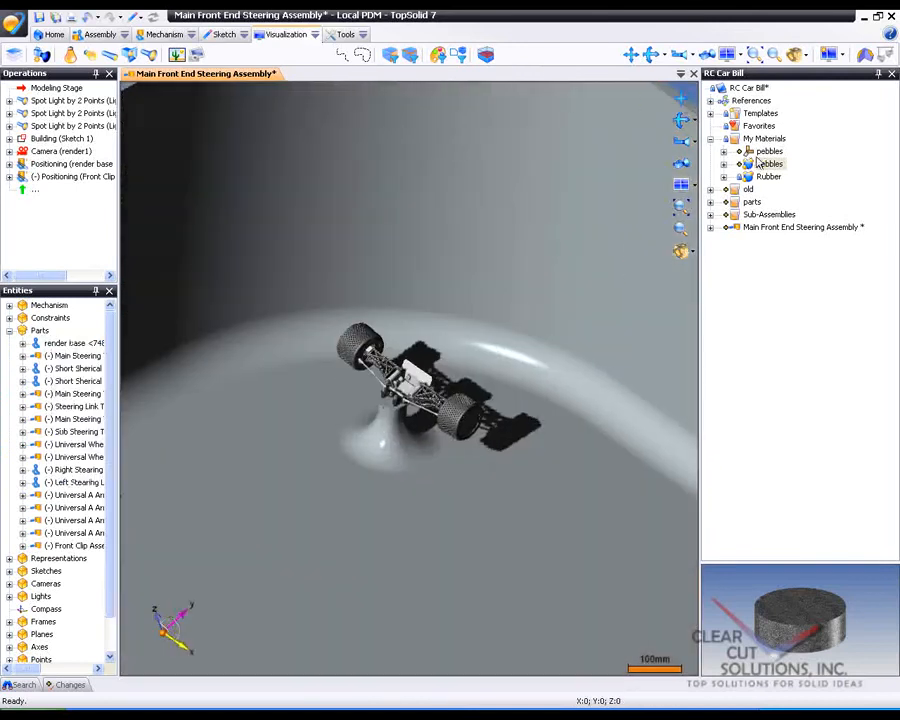
pyautogui.click(9, 330)
pyautogui.click(9, 381)
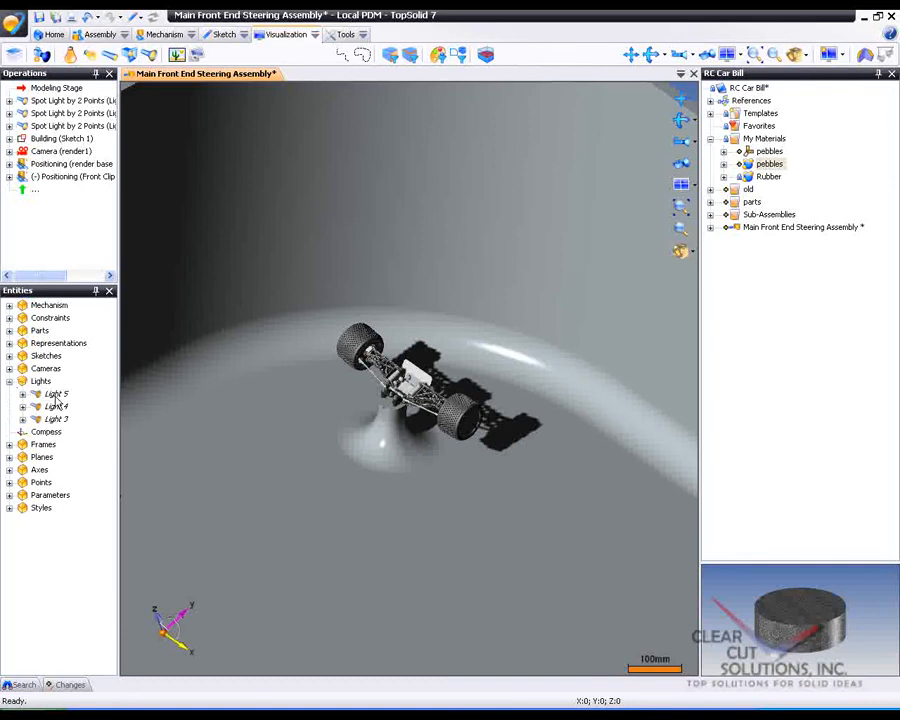
pyautogui.click(56, 395)
pyautogui.click(54, 407)
pyautogui.click(54, 419)
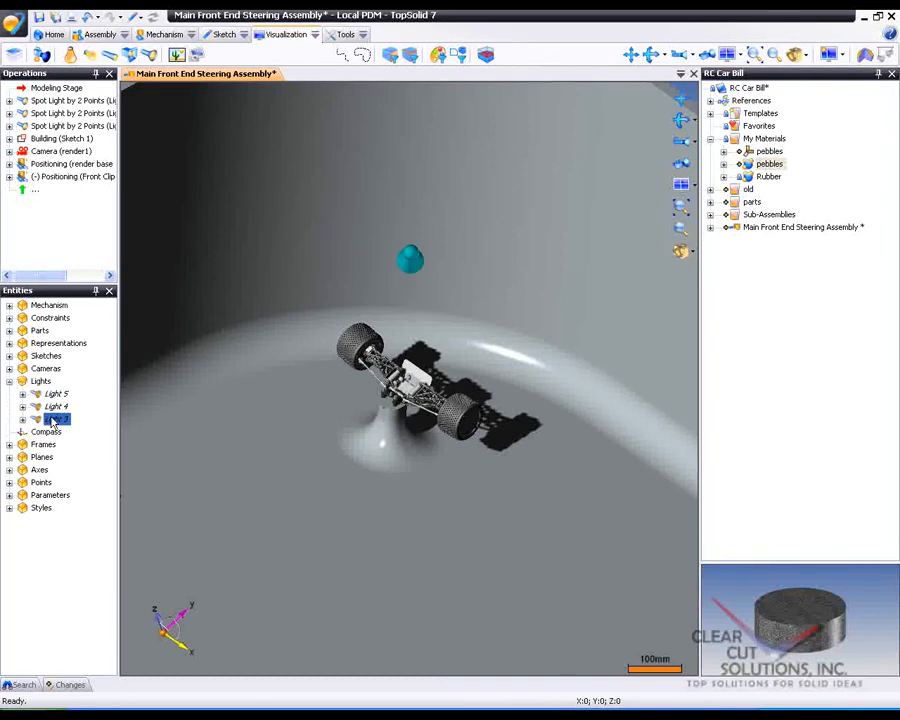
pyautogui.click(51, 398)
pyautogui.rightClick(54, 396)
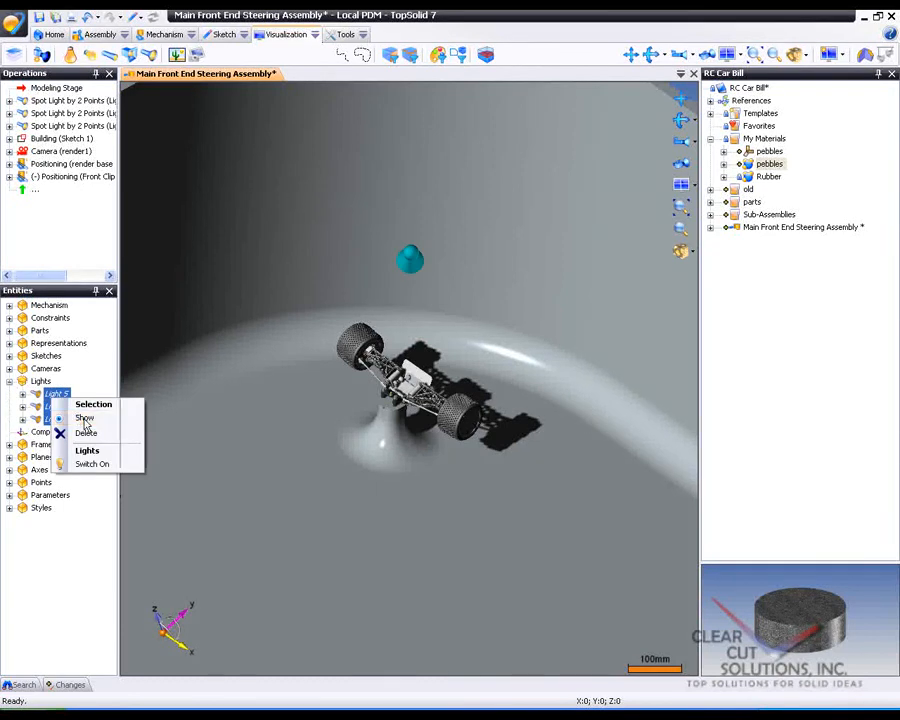
pyautogui.click(90, 461)
# - Switch on Light 3, Light 4 and Light 5 together and activate realistic rendering for the whole scene
pyautogui.click(56, 394)
pyautogui.keyDown('ctrl'); pyautogui.click(55, 407); pyautogui.keyUp('ctrl')
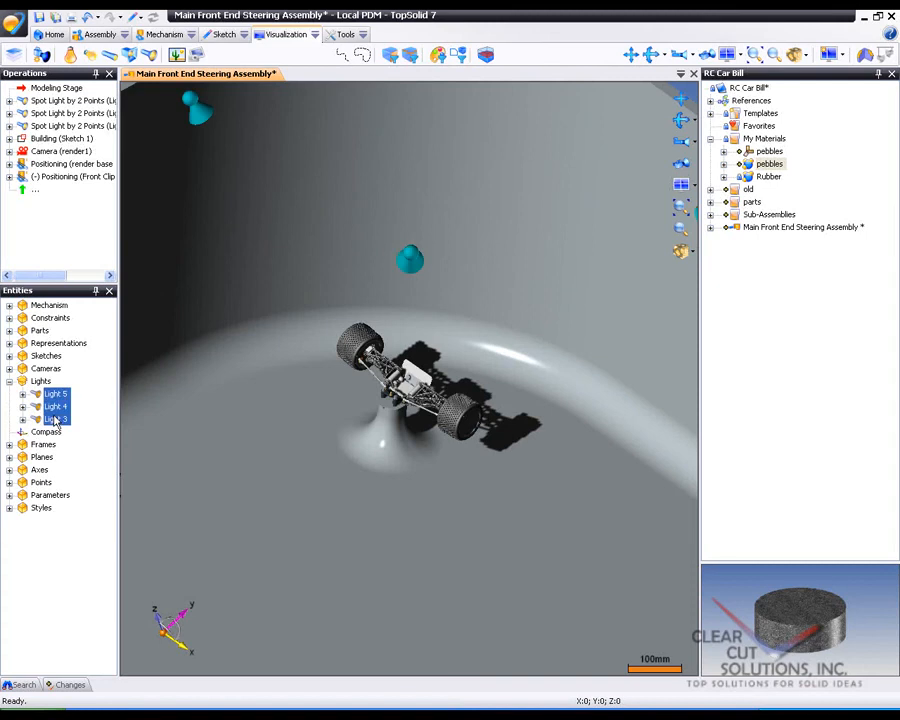
pyautogui.keyDown('ctrl'); pyautogui.click(54, 419); pyautogui.keyUp('ctrl')
pyautogui.rightClick(55, 420)
pyautogui.click(94, 481)
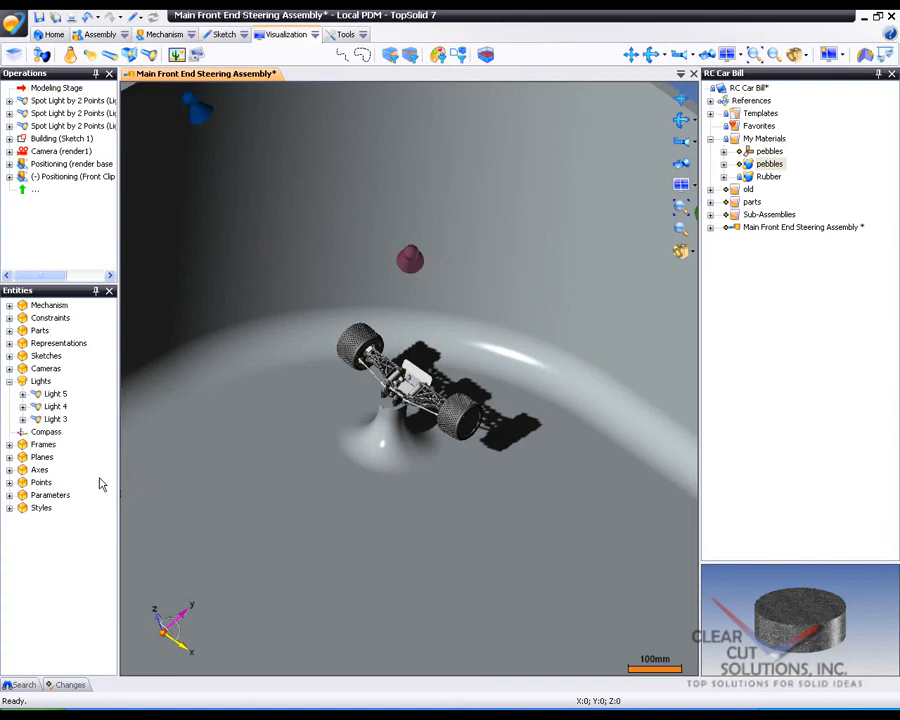
pyautogui.scroll(-3, 262, 410)
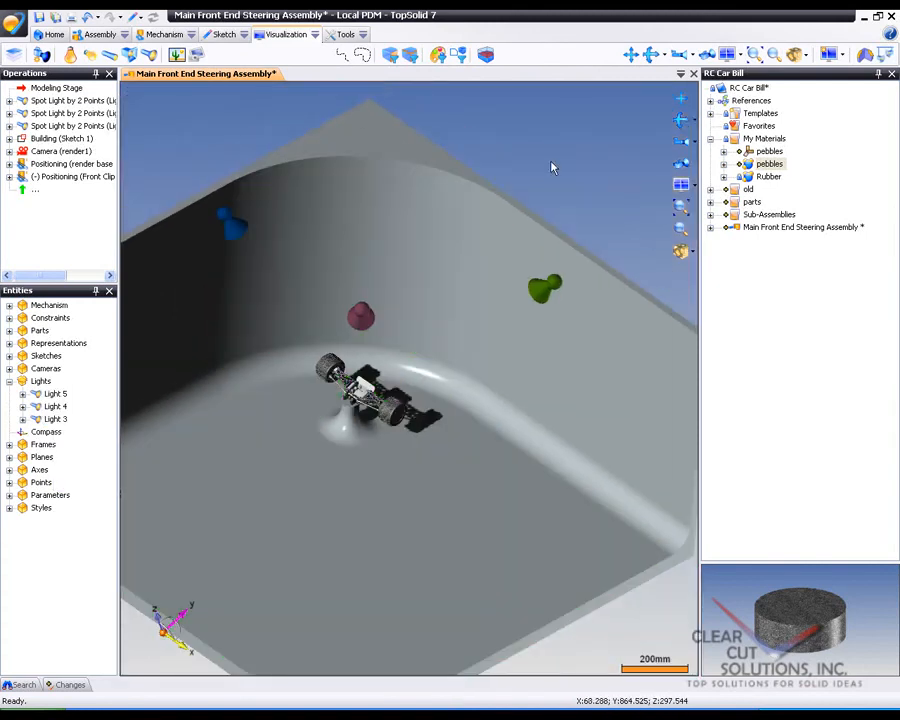
pyautogui.click(887, 56)
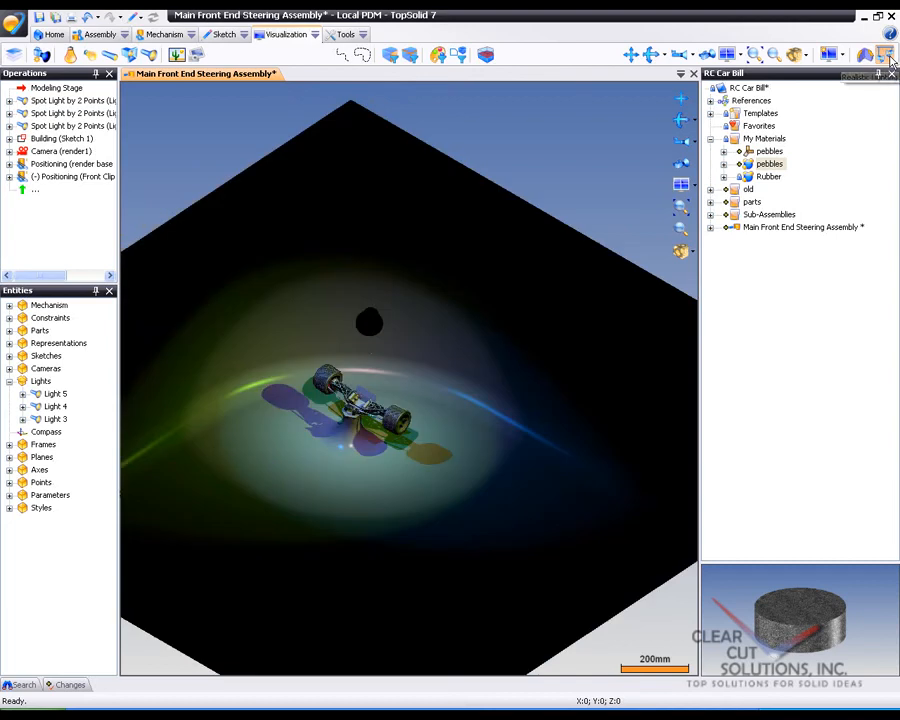